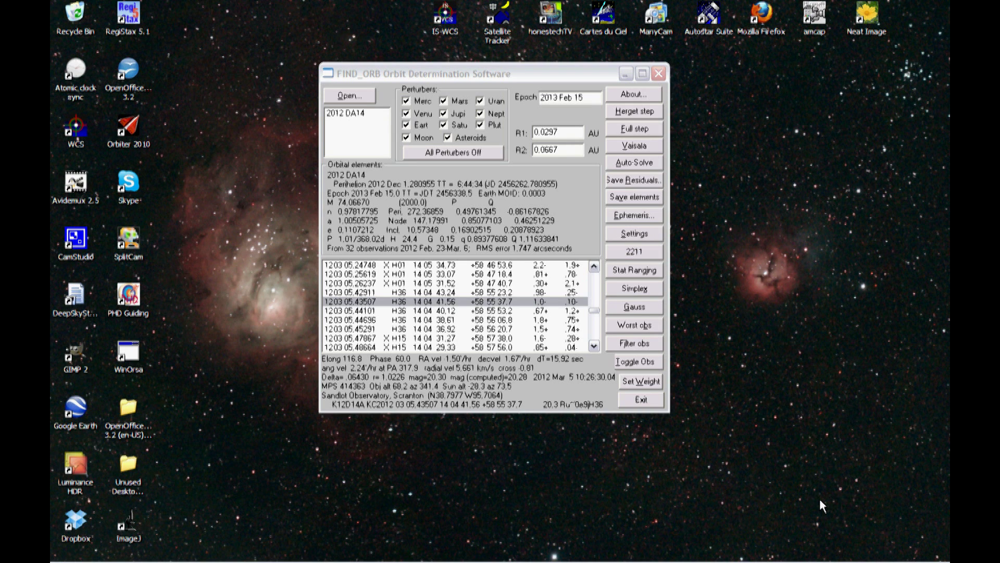
{"action": "key", "text": "f"}
{"action": "key", "text": "f"}
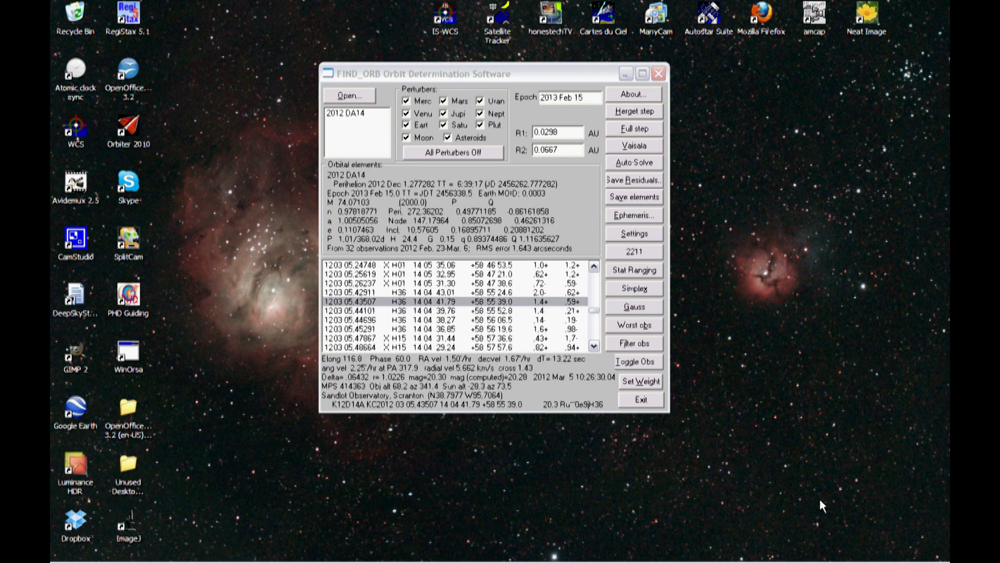
{"action": "key", "text": "f"}
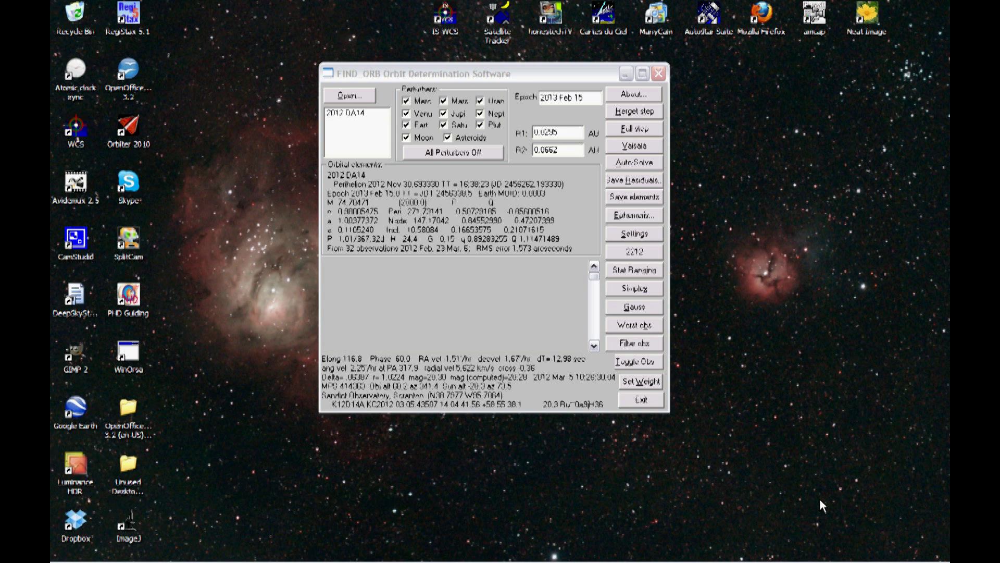
{"action": "key", "text": "f"}
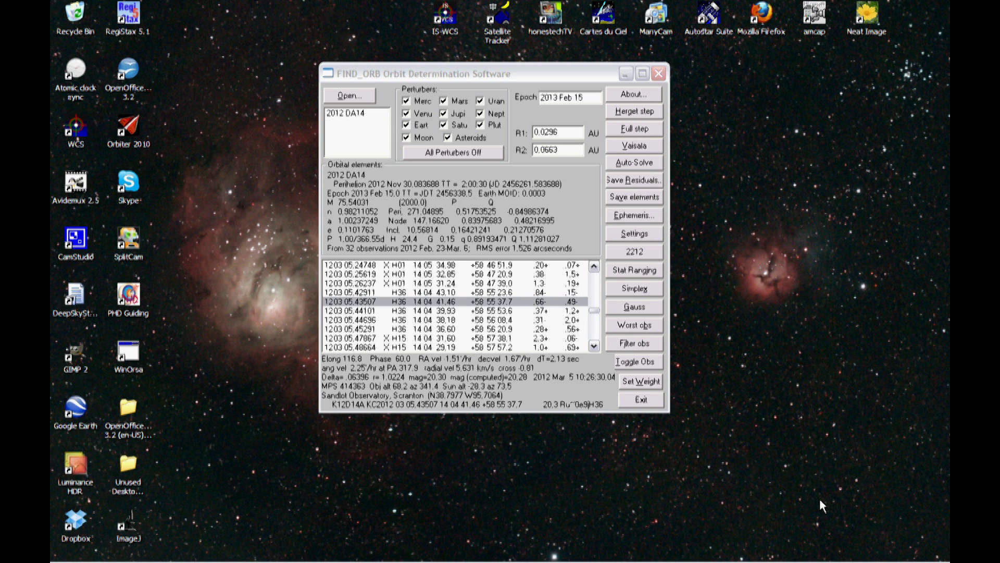
{"action": "key", "text": "f"}
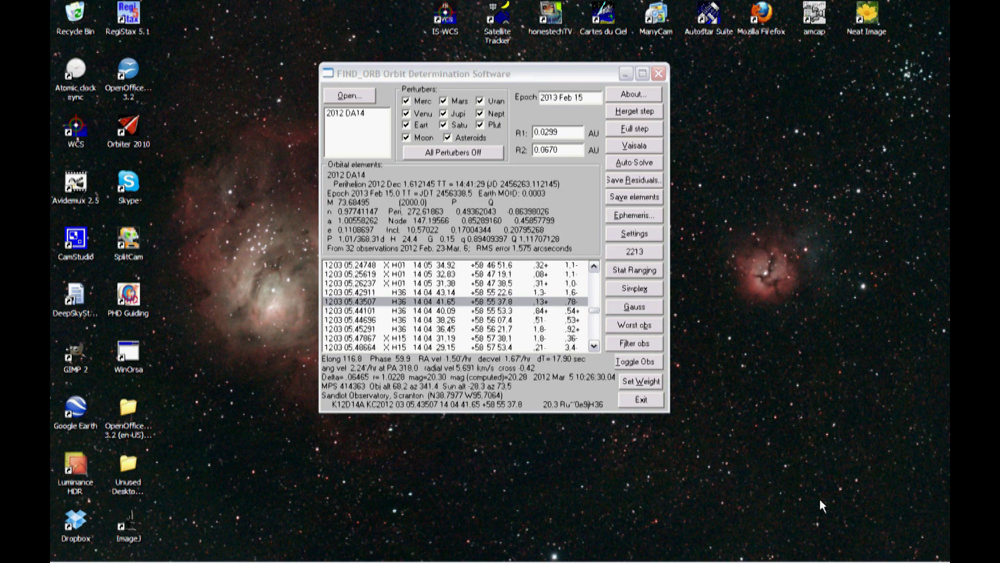
{"action": "key", "text": "f"}
{"action": "key", "text": "f"}
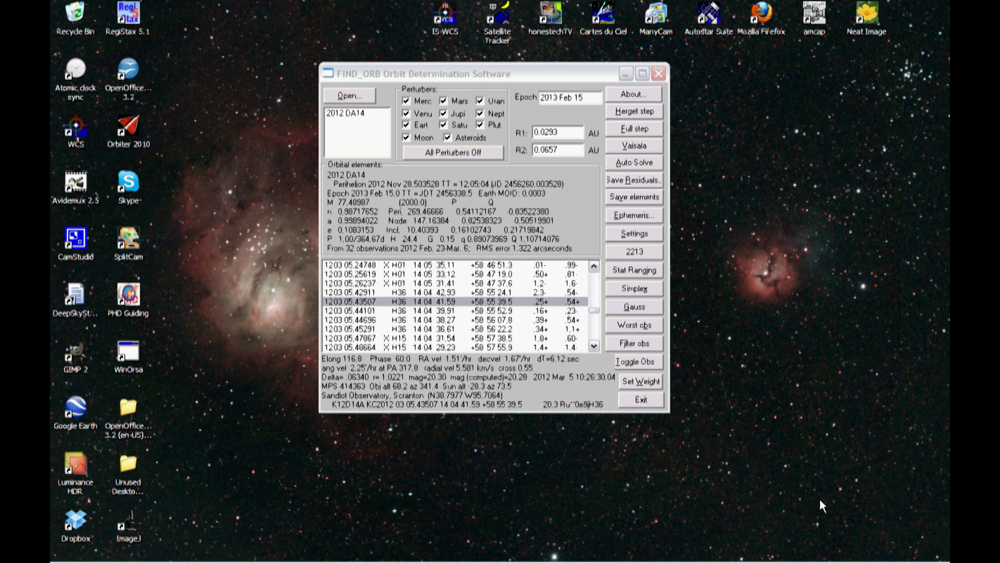
{"action": "key", "text": "f"}
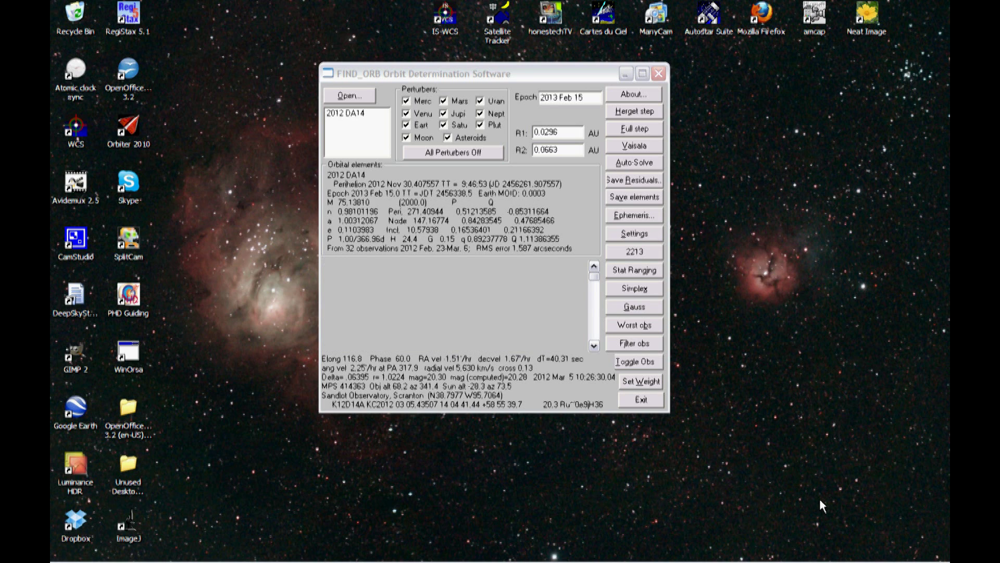
{"action": "key", "text": "f"}
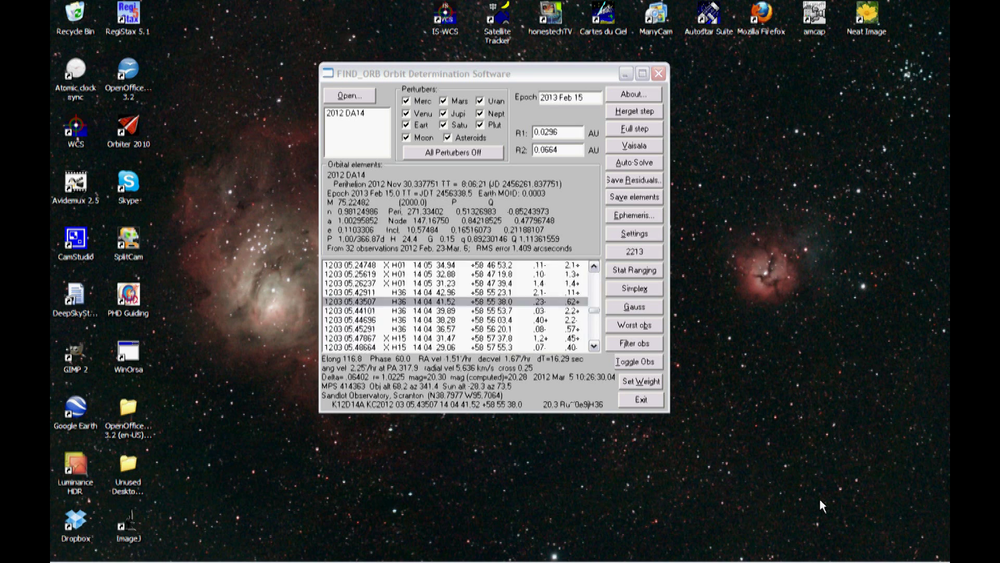
{"action": "key", "text": "f"}
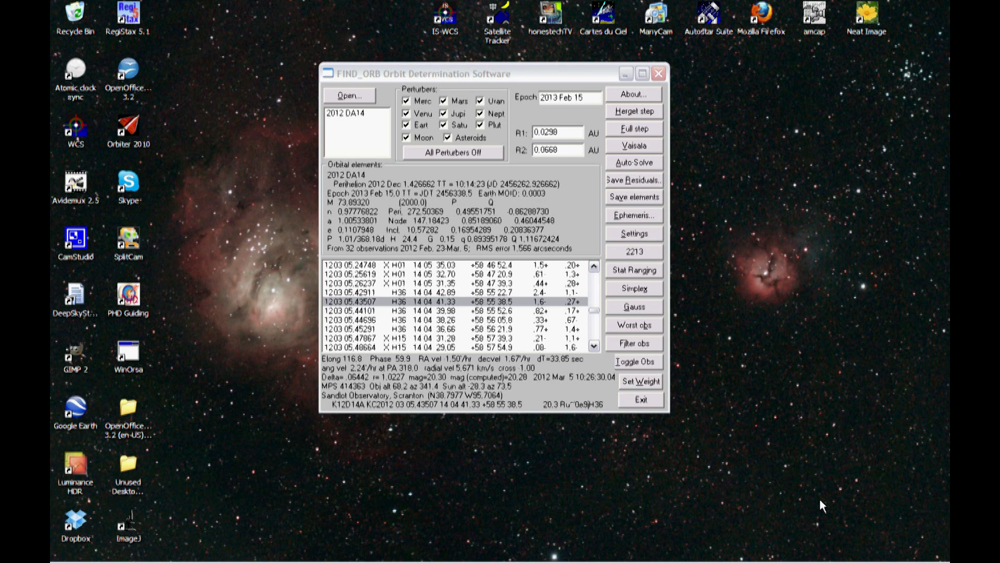
{"action": "key", "text": "f"}
{"action": "key", "text": "f"}
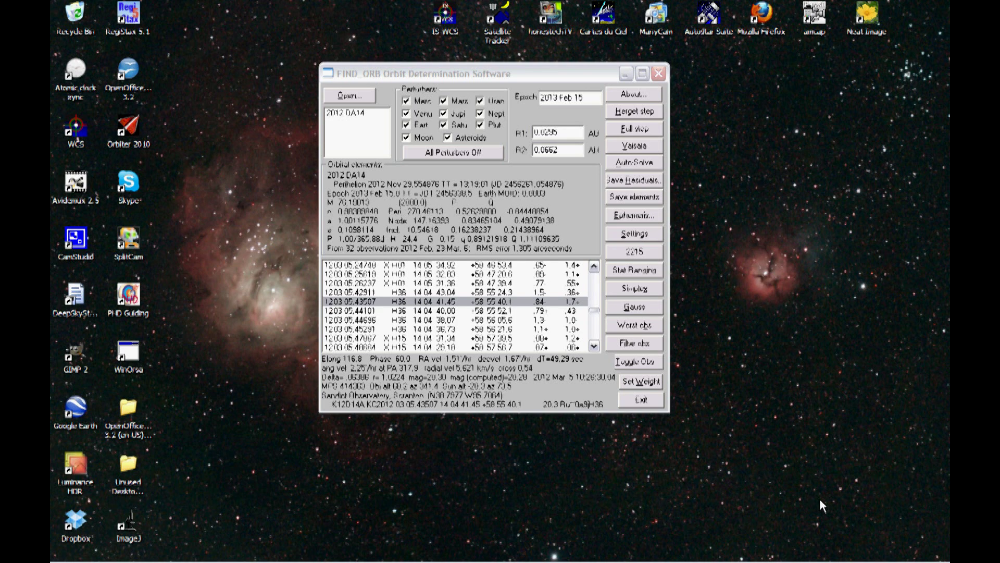
{"action": "key", "text": "f"}
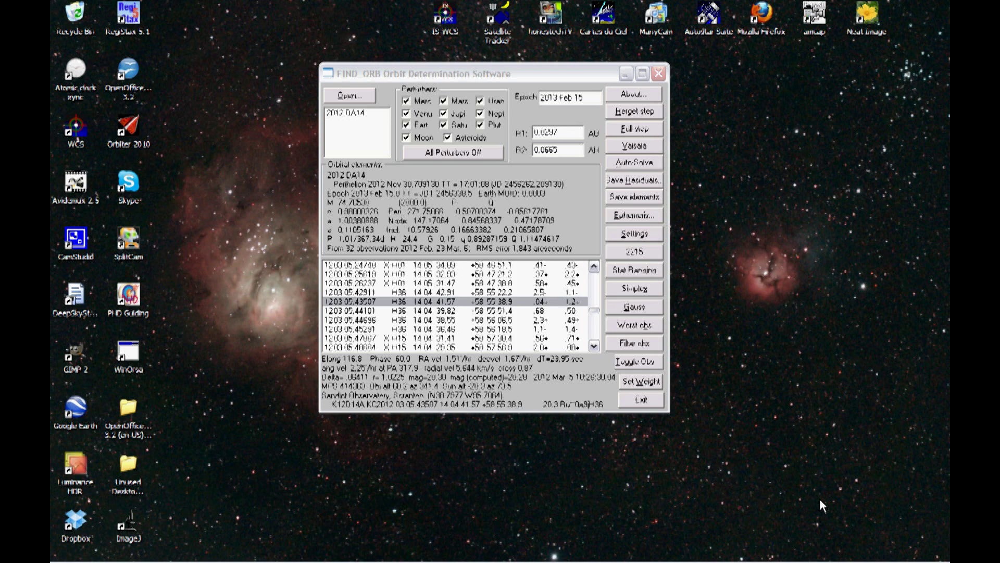
{"action": "key", "text": "f"}
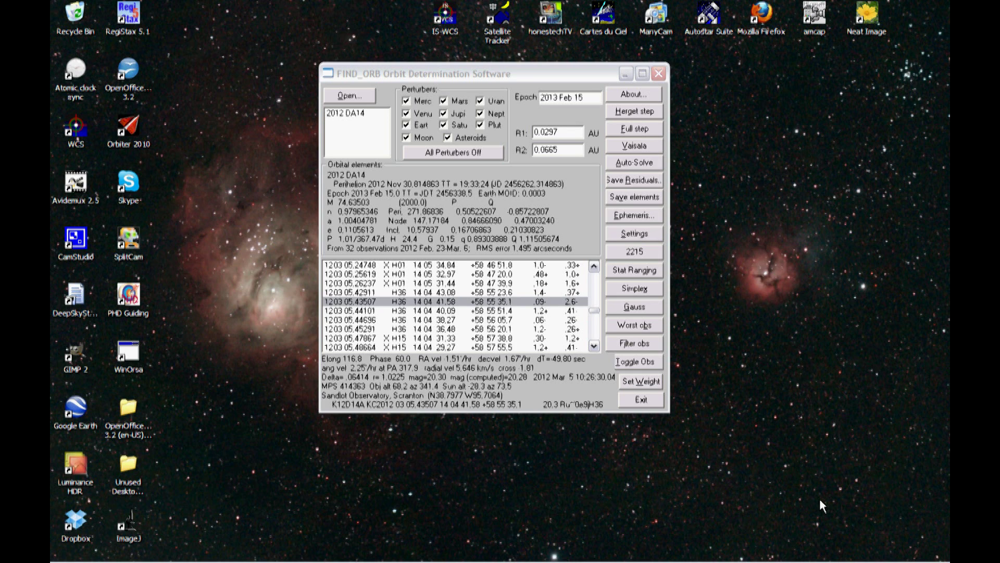
{"action": "key", "text": "f"}
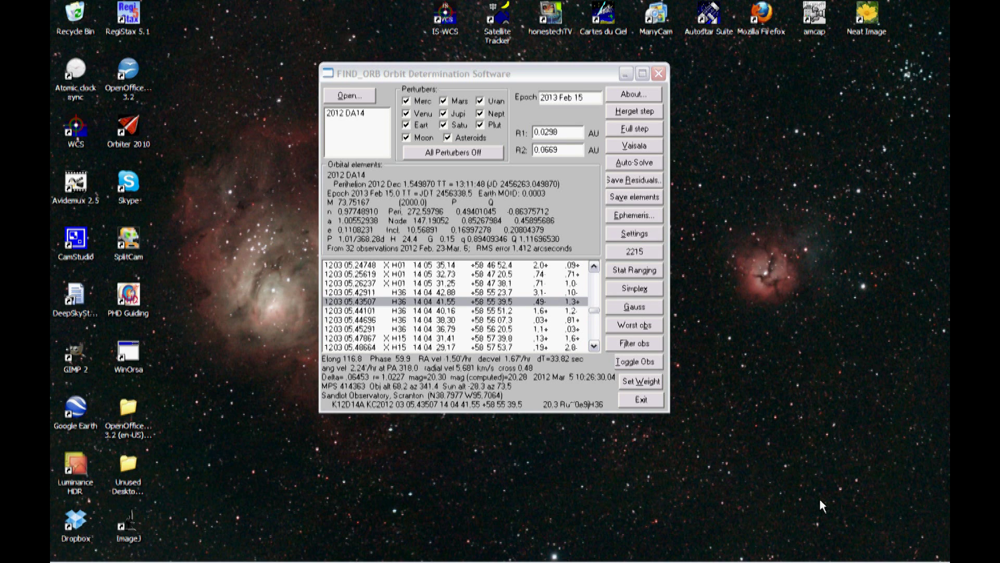
{"action": "key", "text": "f"}
{"action": "key", "text": "f"}
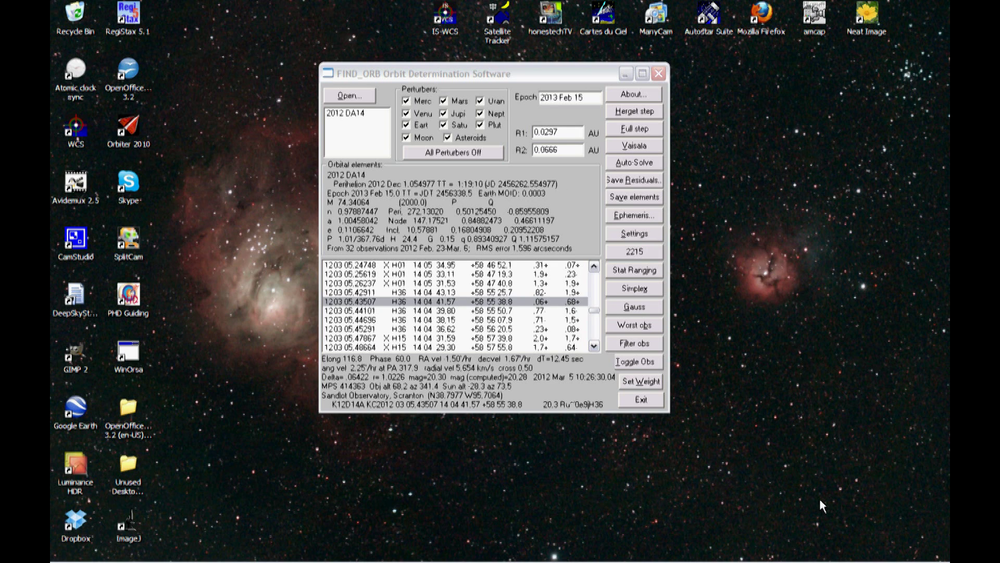
{"action": "key", "text": "f"}
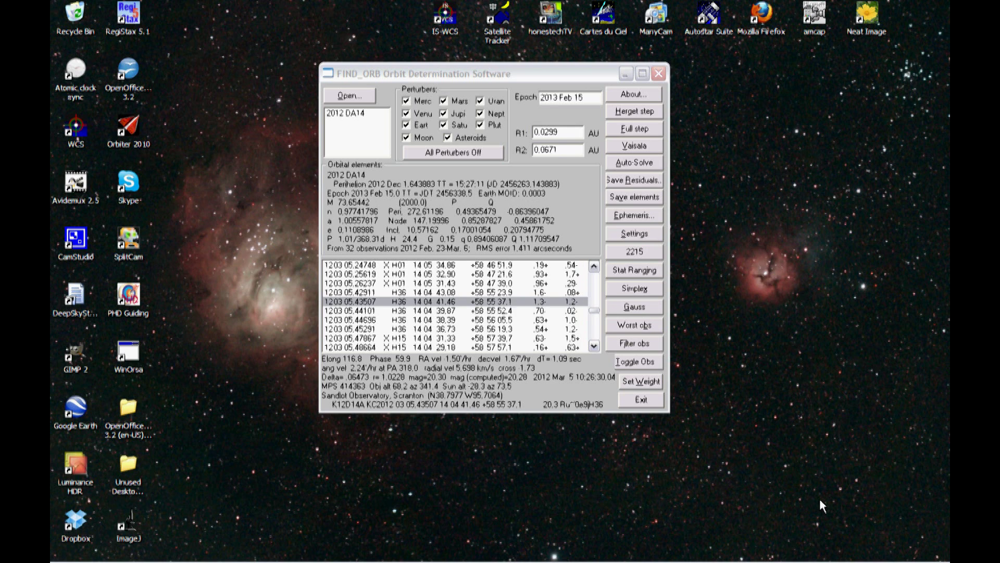
{"action": "key", "text": "f"}
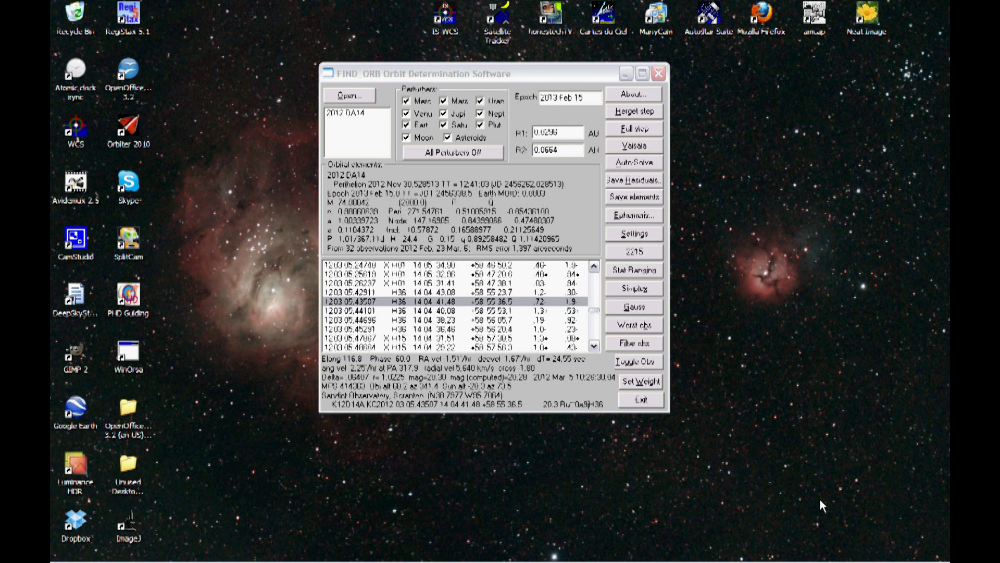
{"action": "key", "text": "f"}
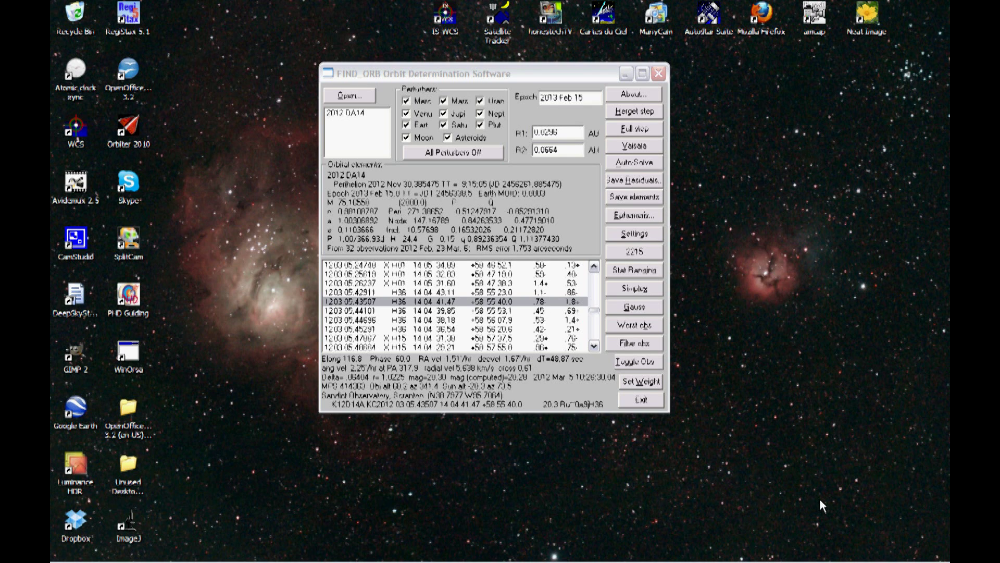
{"action": "key", "text": "f"}
{"action": "key", "text": "f"}
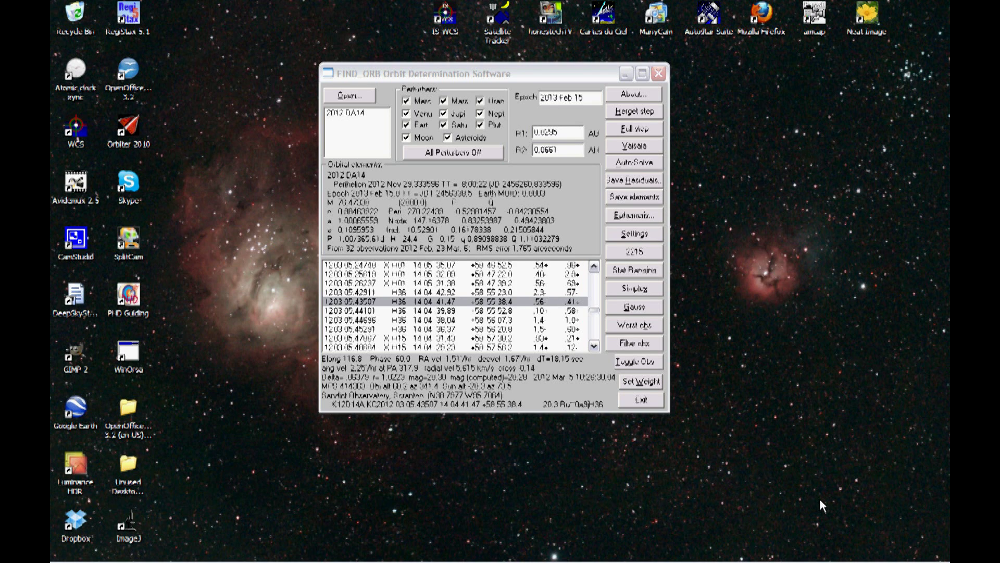
{"action": "key", "text": "f"}
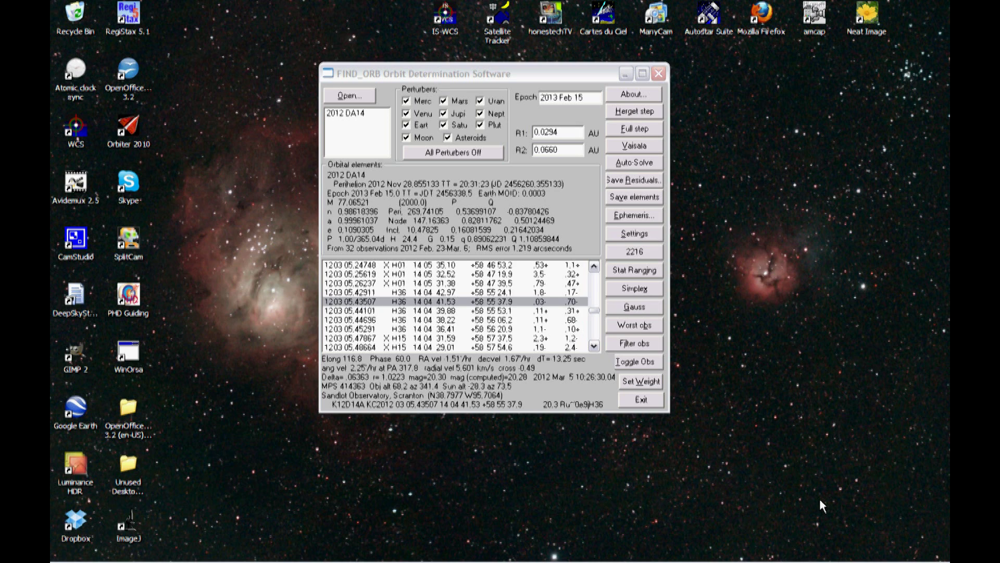
{"action": "key", "text": "f"}
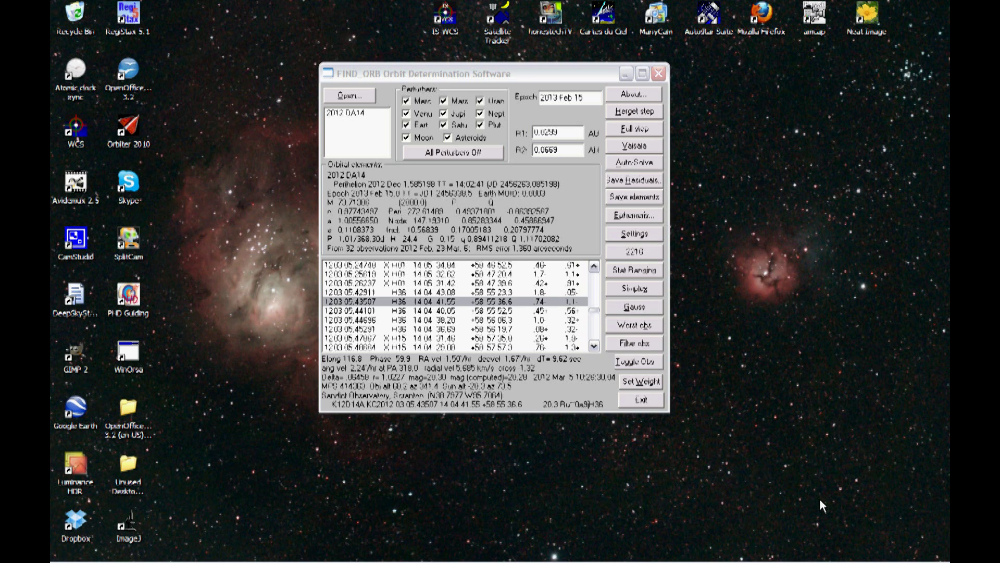
{"action": "key", "text": "f"}
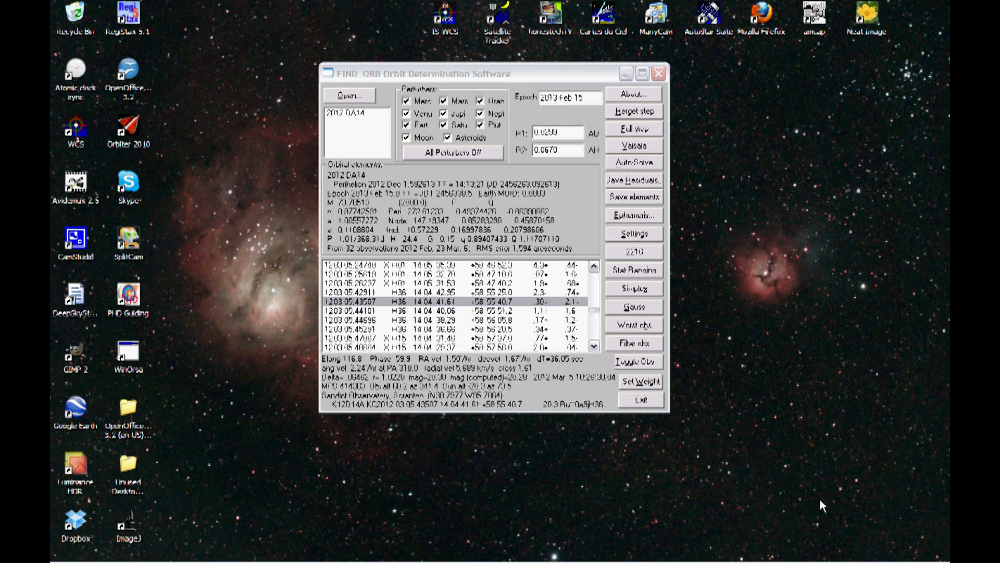
{"action": "key", "text": "f"}
{"action": "key", "text": "f"}
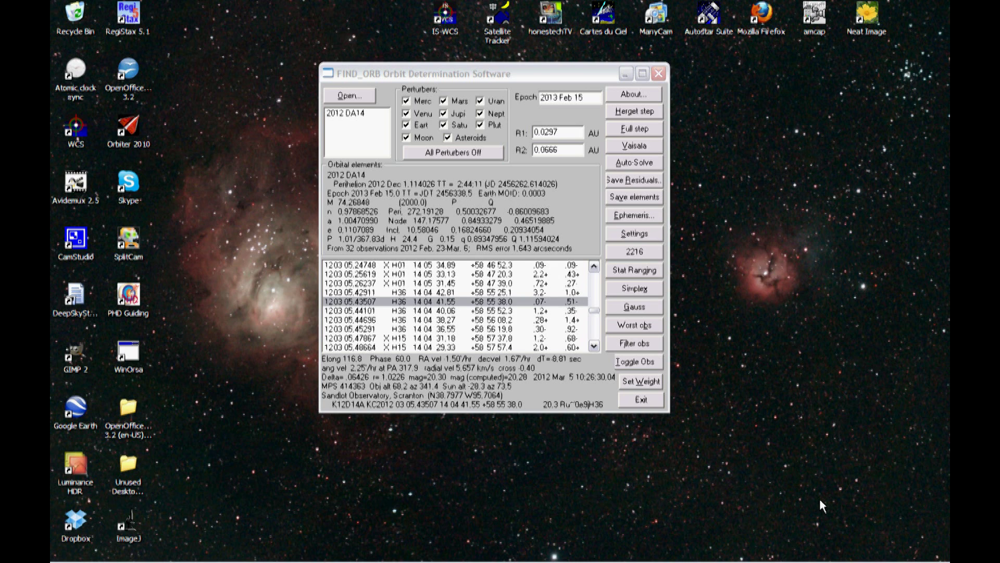
{"action": "key", "text": "f"}
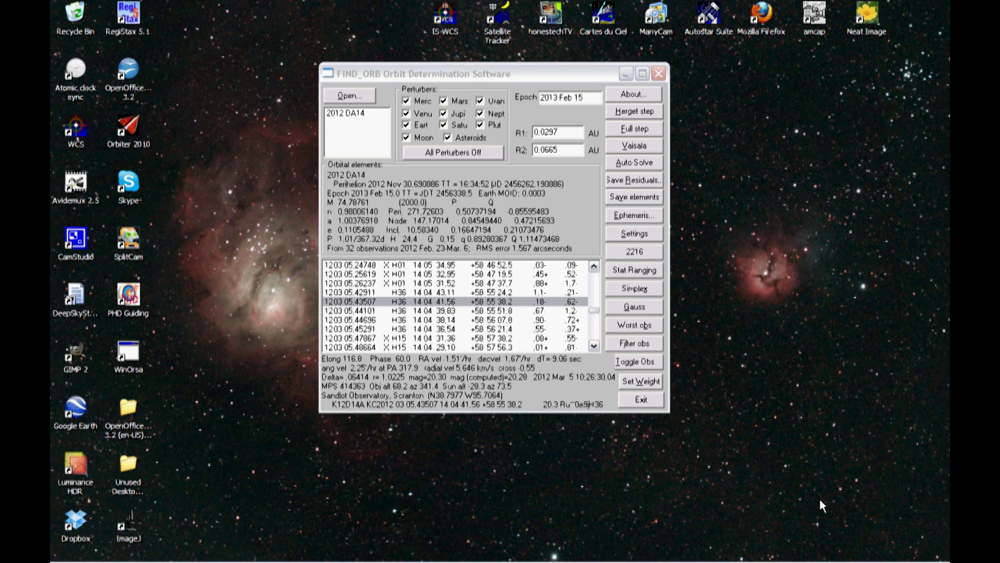
{"action": "key", "text": "f"}
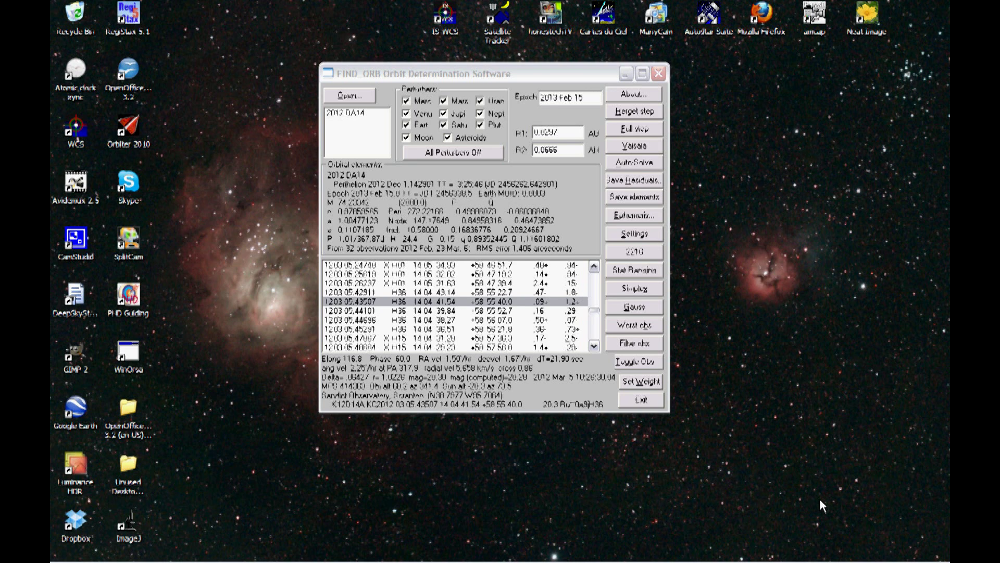
{"action": "key", "text": "f"}
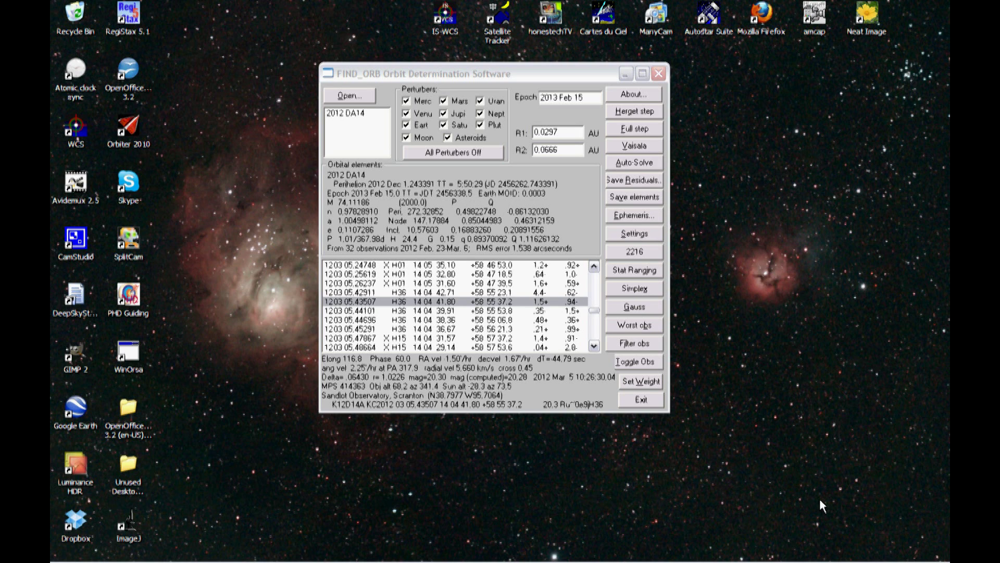
{"action": "key", "text": "f"}
{"action": "key", "text": "f"}
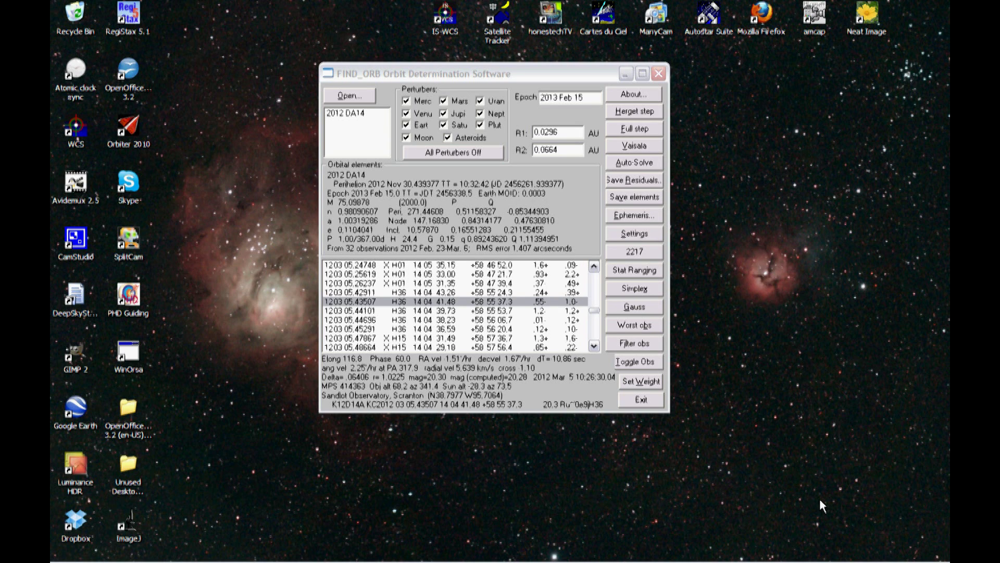
{"action": "key", "text": "f"}
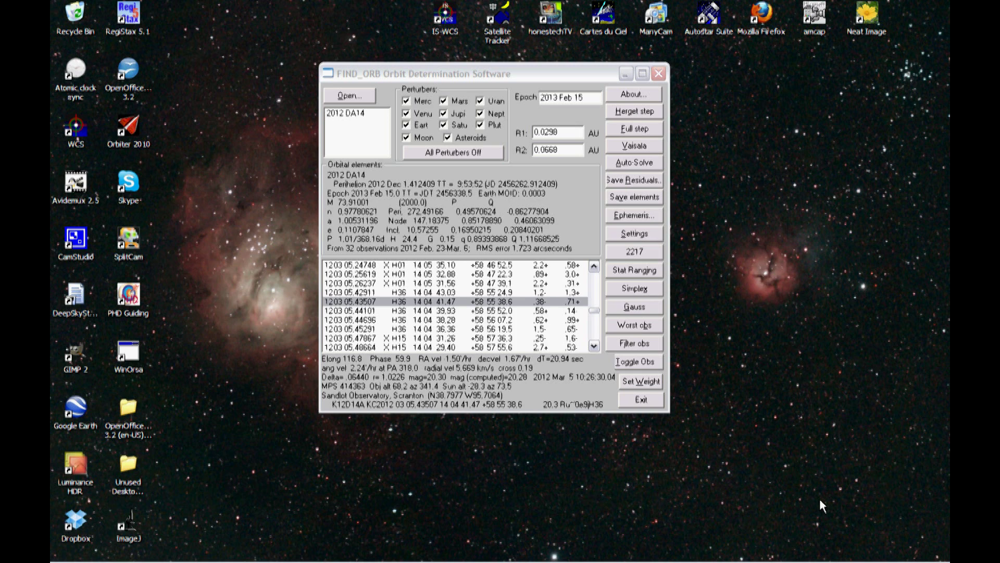
{"action": "key", "text": "f"}
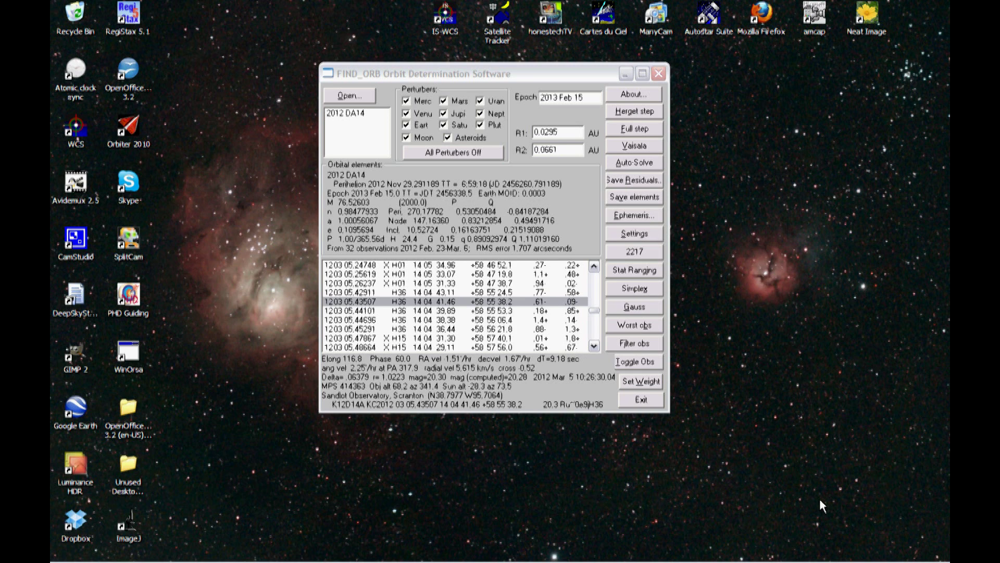
{"action": "key", "text": "f"}
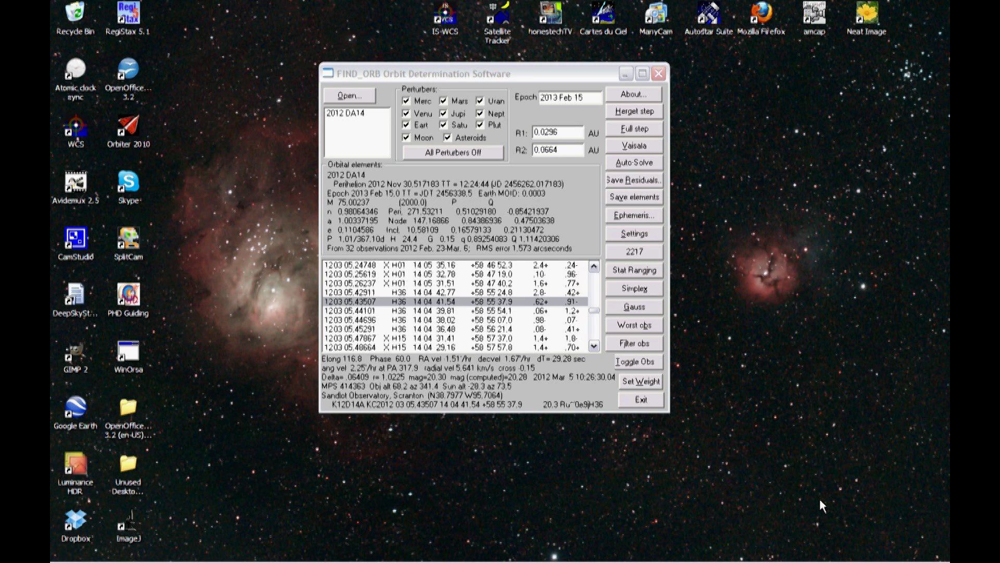
{"action": "key", "text": "f"}
{"action": "key", "text": "f"}
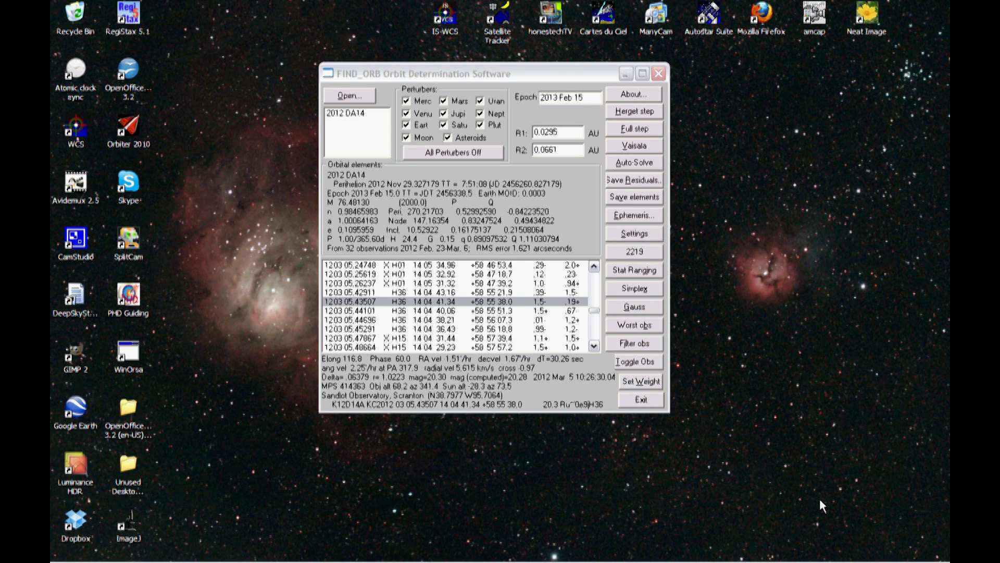
{"action": "key", "text": "f"}
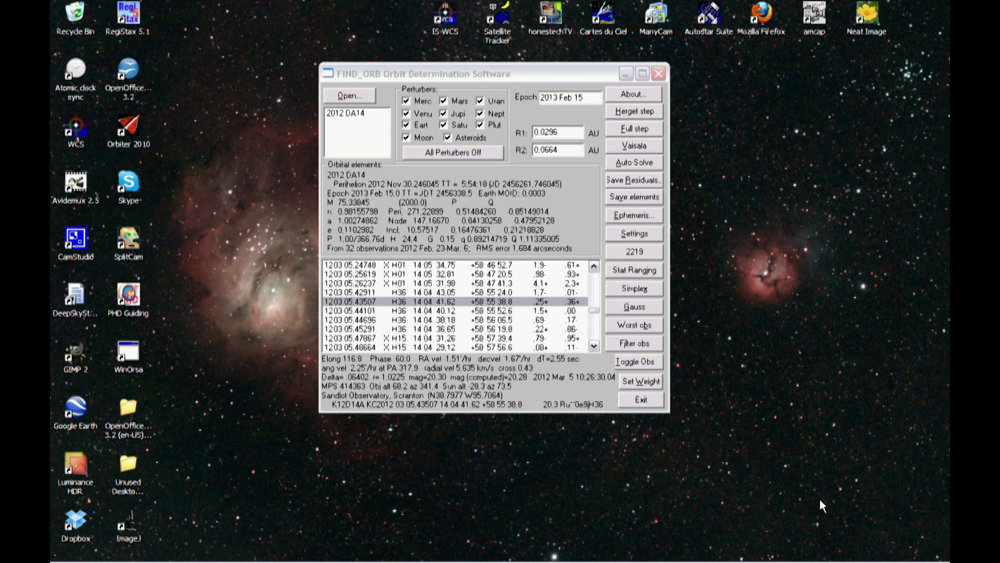
{"action": "key", "text": "f"}
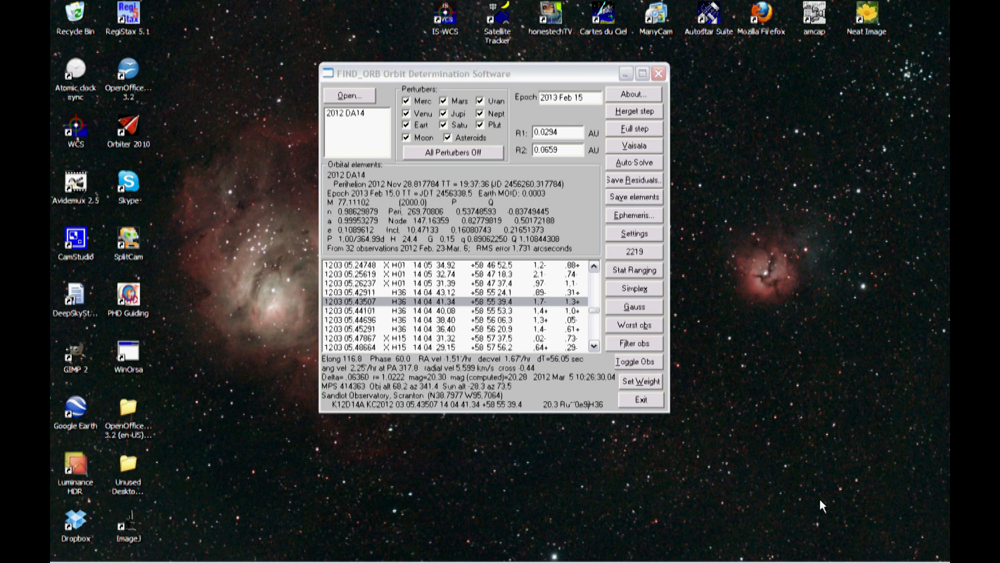
{"action": "key", "text": "f"}
{"action": "key", "text": "f"}
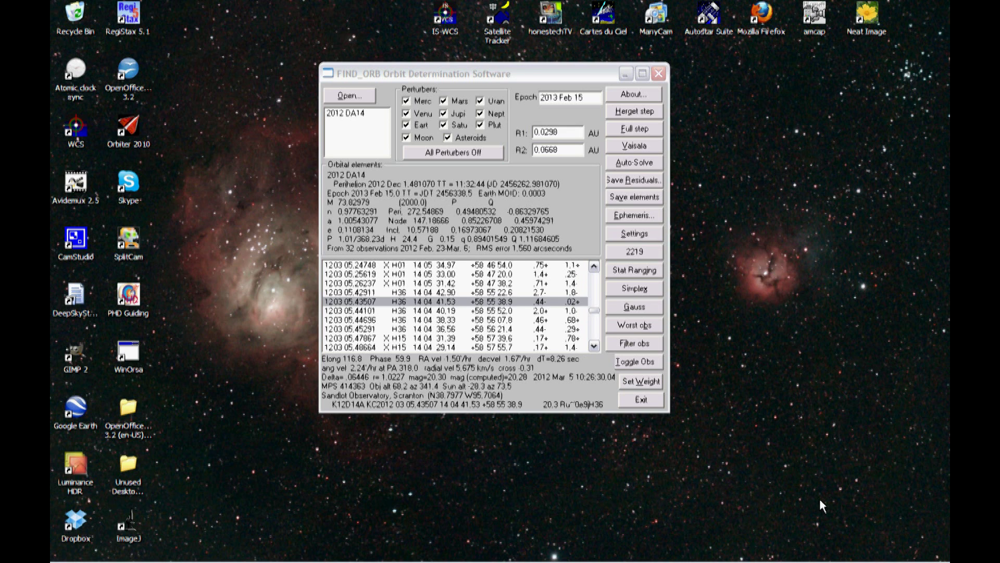
{"action": "key", "text": "f"}
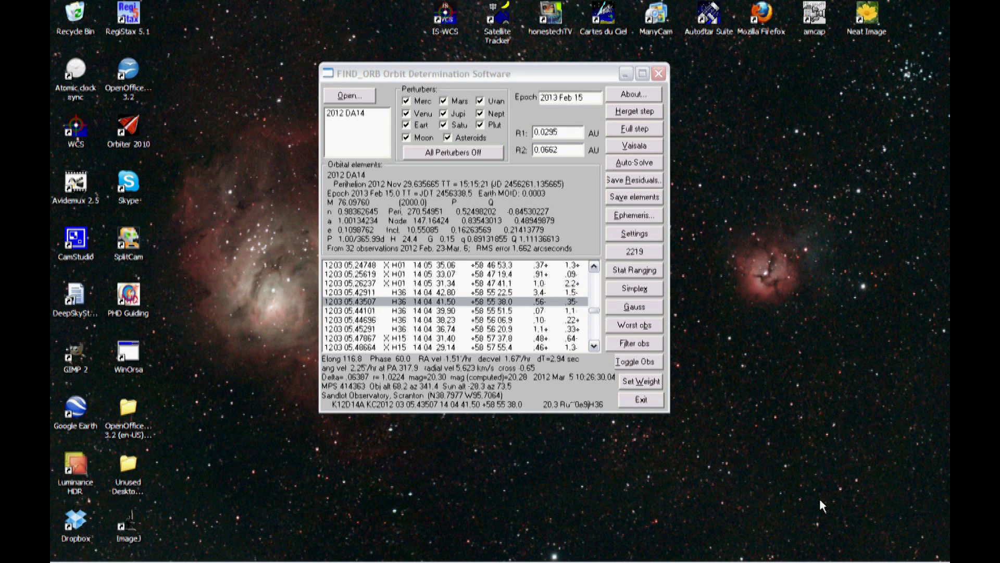
{"action": "key", "text": "f"}
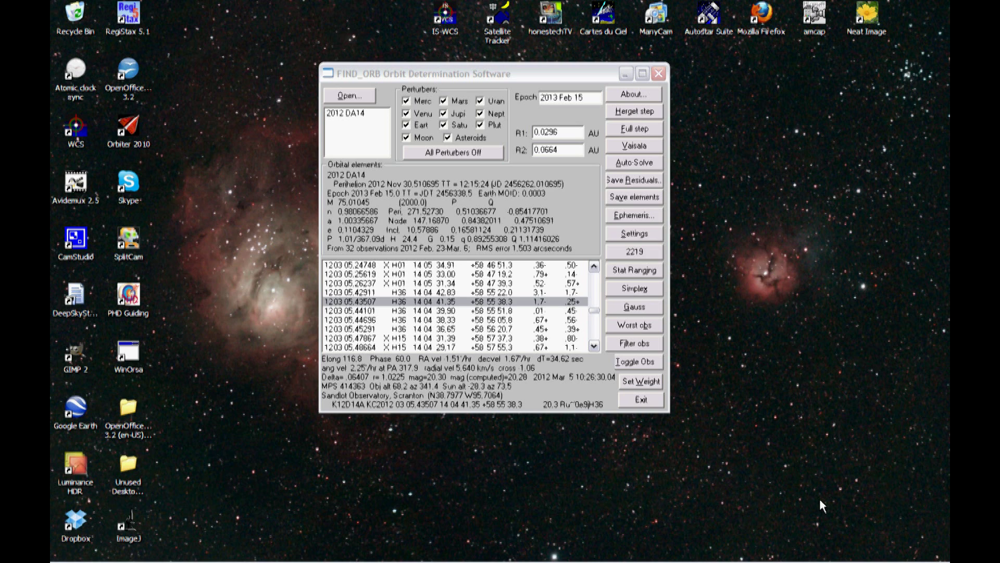
{"action": "key", "text": "f"}
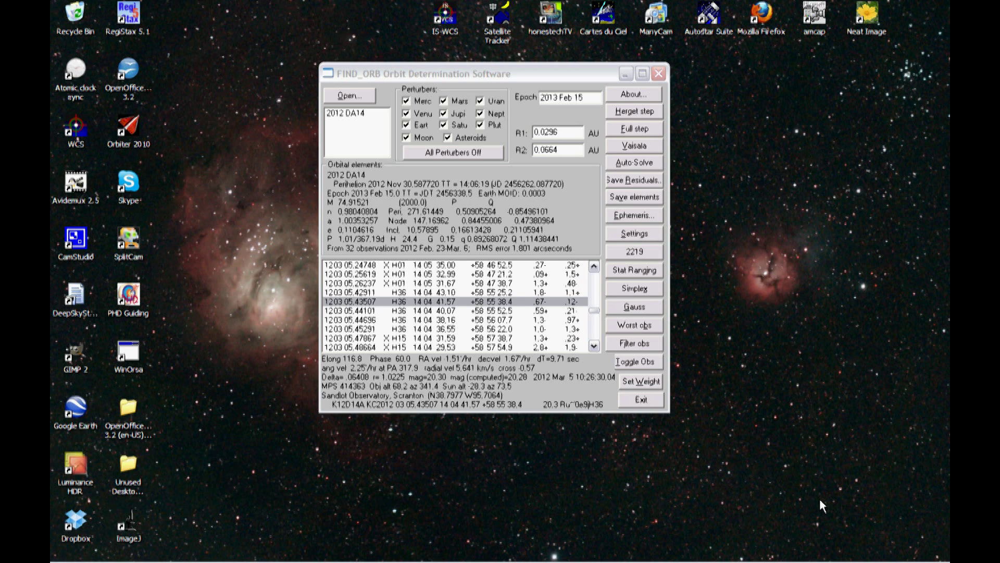
{"action": "key", "text": "f"}
{"action": "key", "text": "f"}
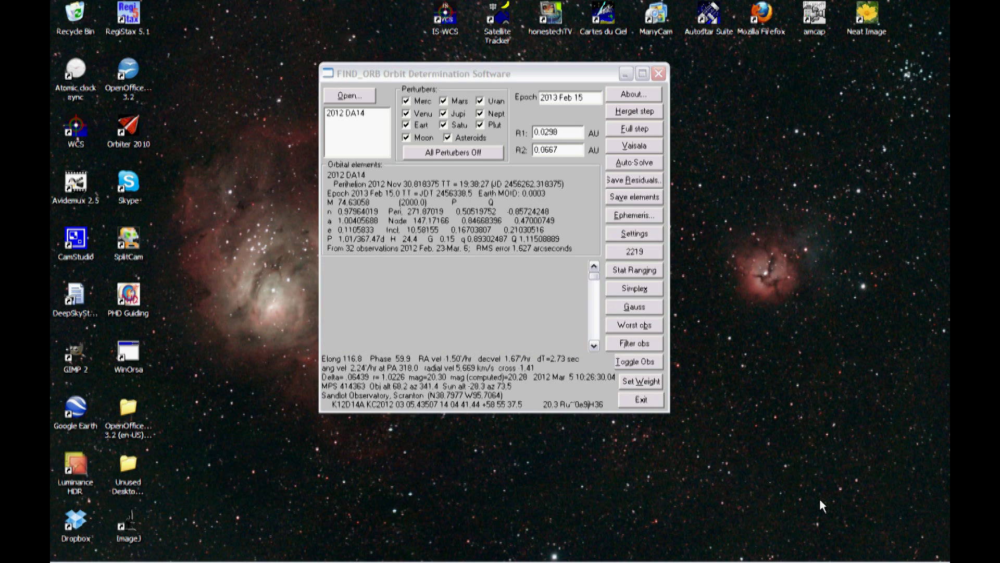
{"action": "key", "text": "f"}
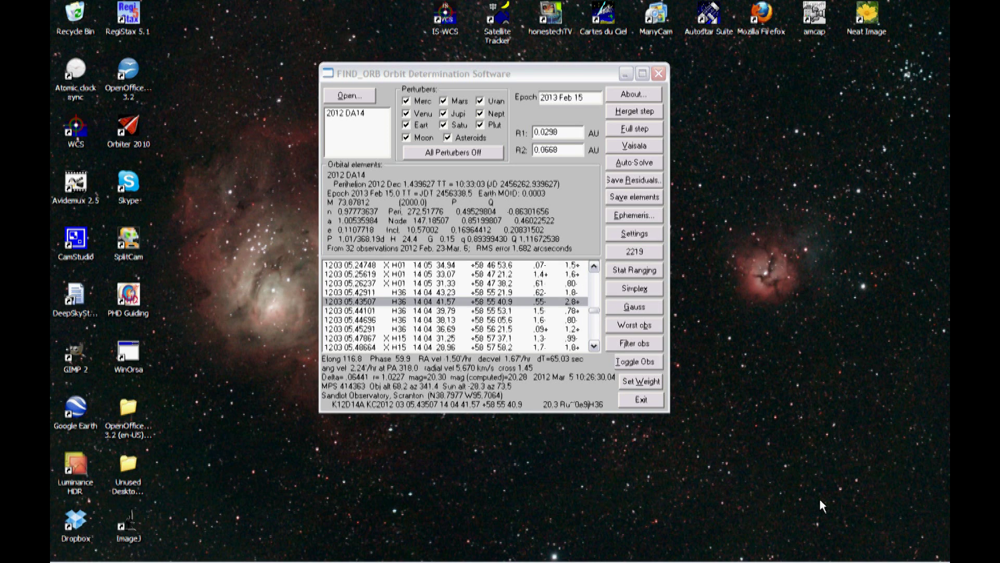
{"action": "key", "text": "f"}
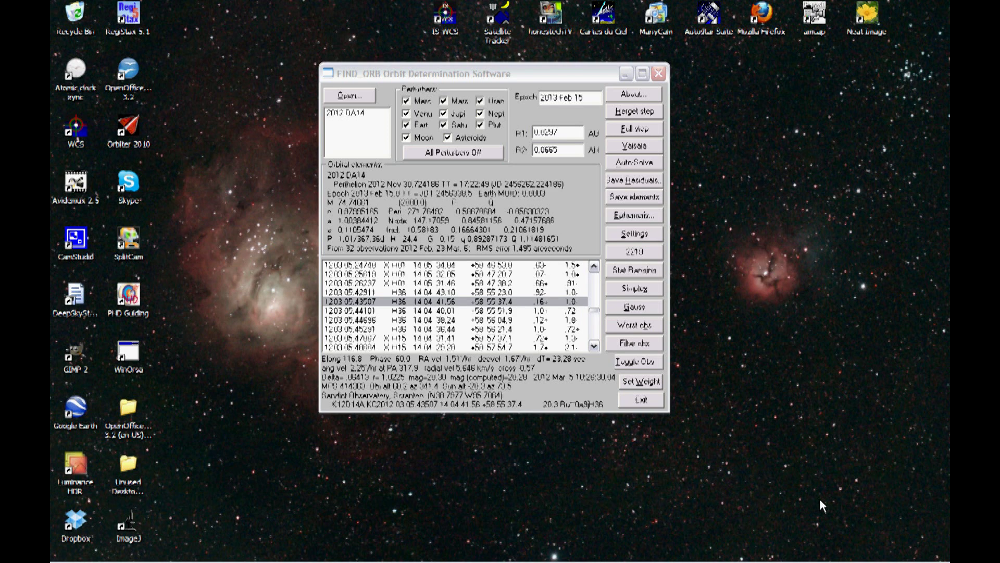
{"action": "key", "text": "f"}
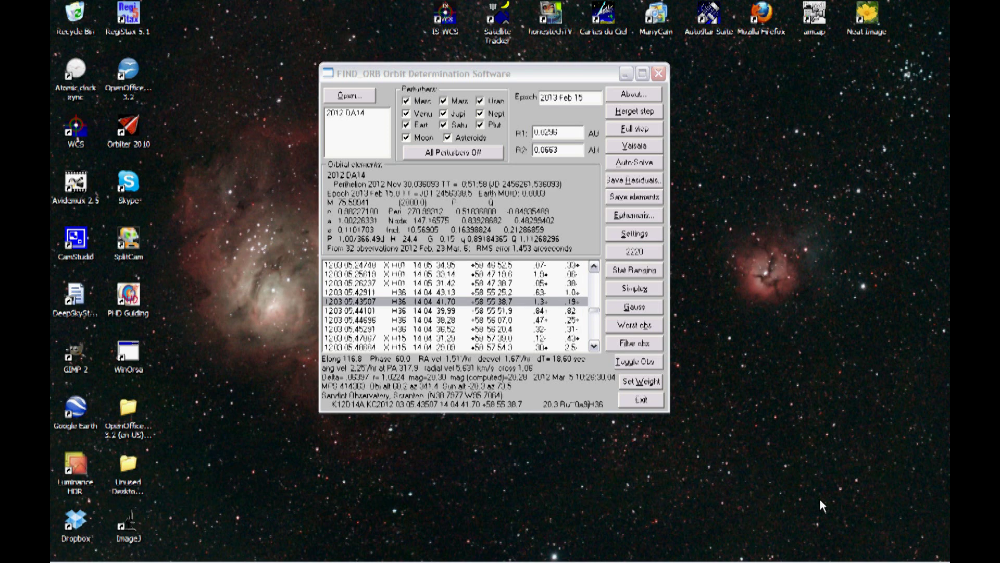
{"action": "key", "text": "f"}
{"action": "key", "text": "f"}
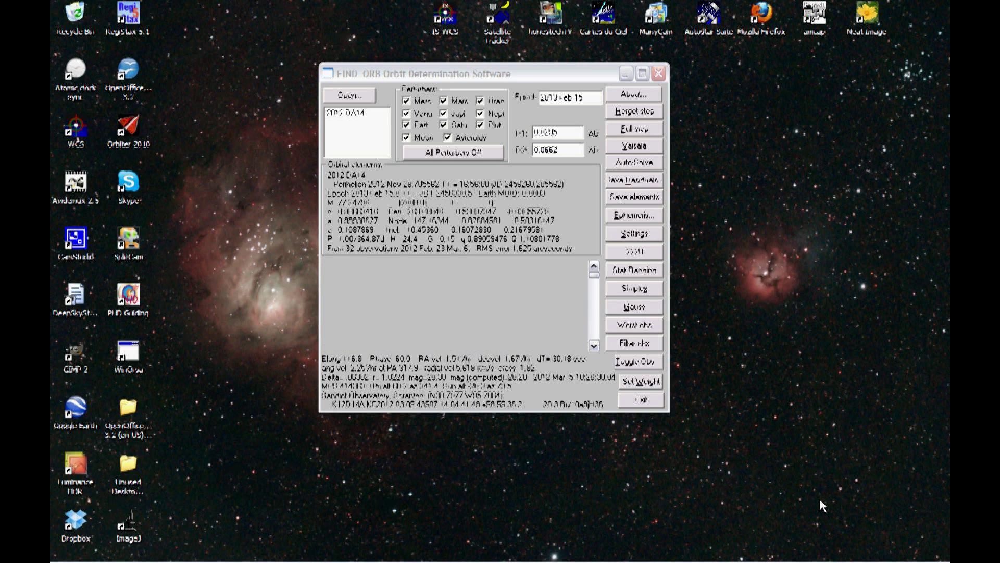
{"action": "key", "text": "f"}
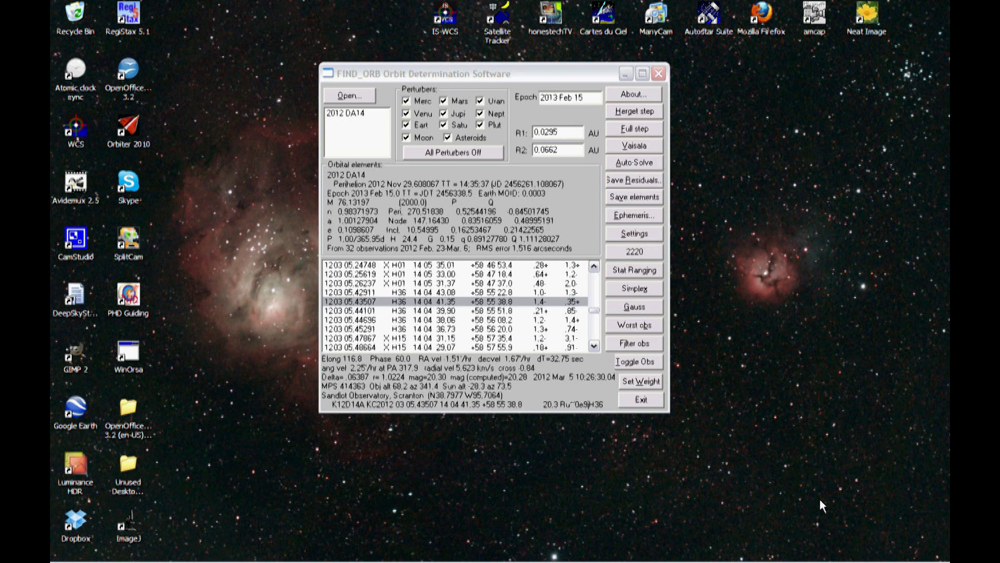
{"action": "key", "text": "f"}
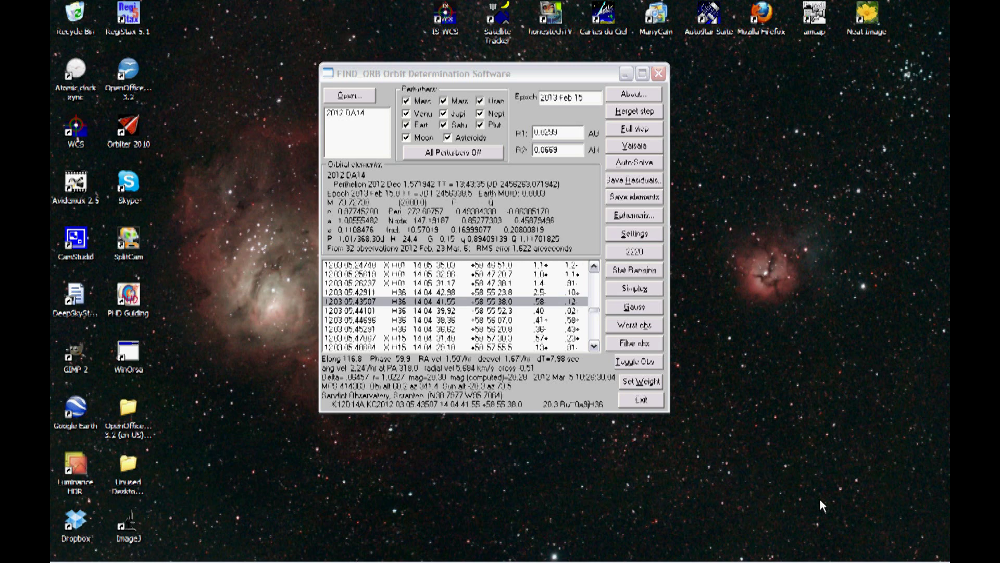
{"action": "key", "text": "f"}
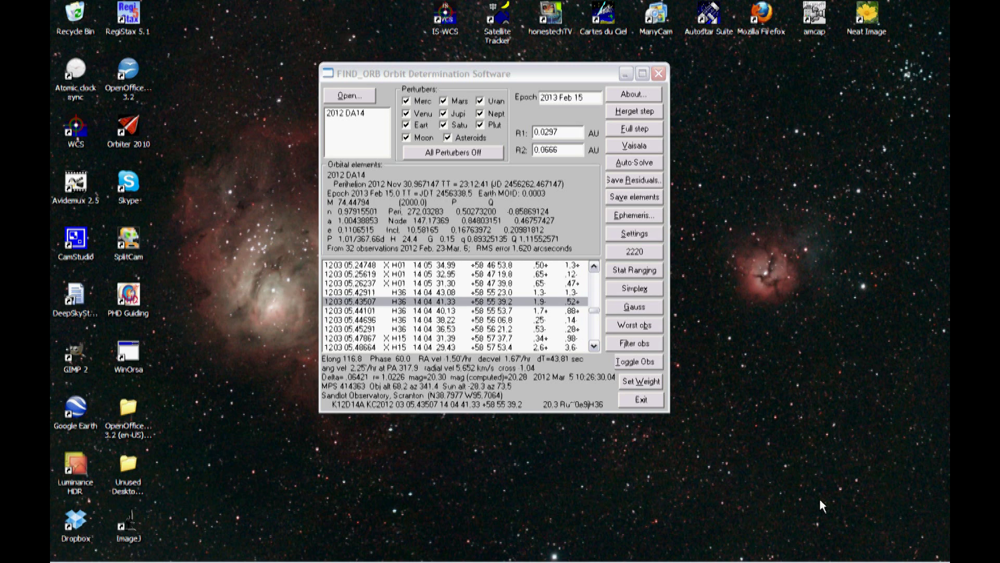
{"action": "key", "text": "f"}
{"action": "key", "text": "f"}
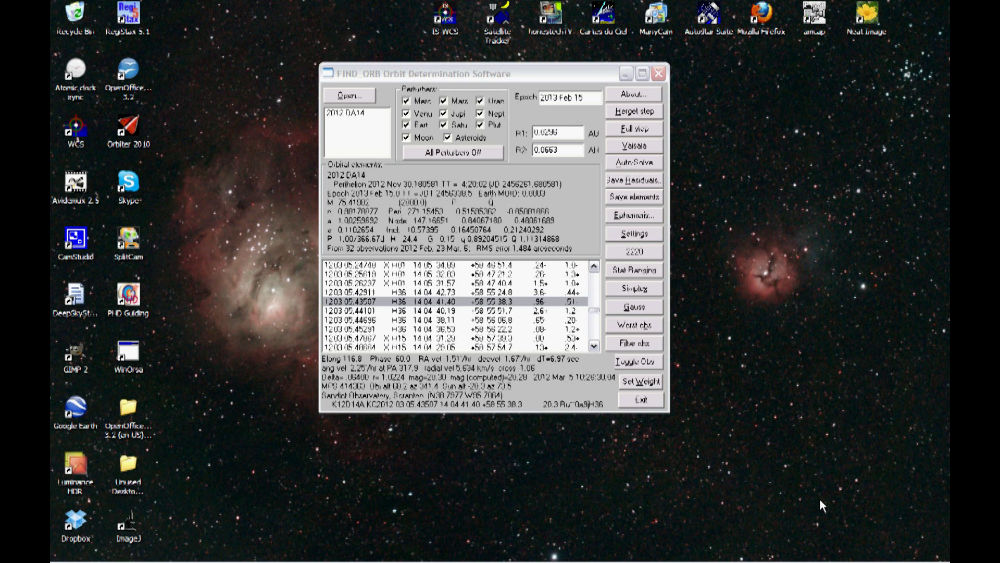
{"action": "key", "text": "f"}
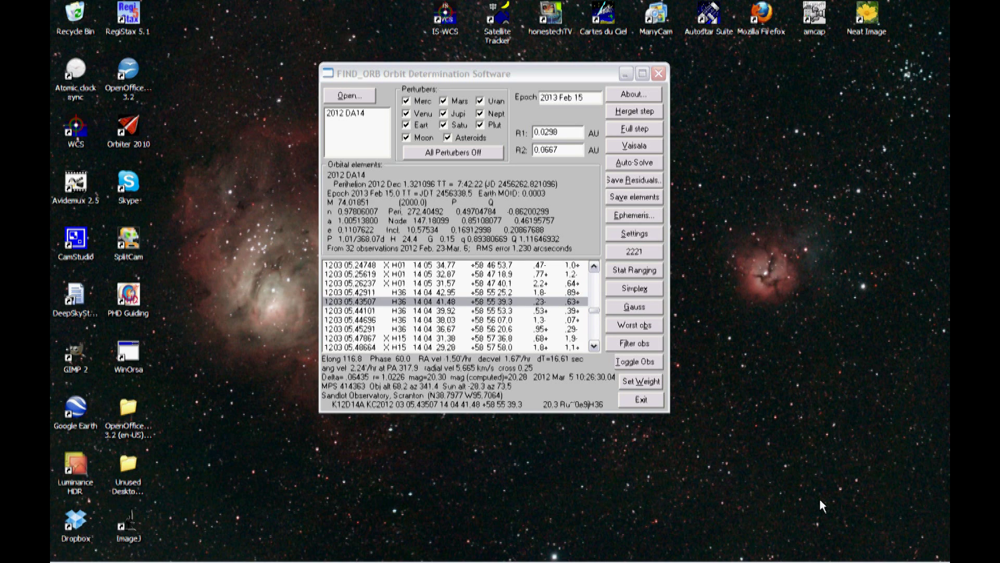
{"action": "key", "text": "f"}
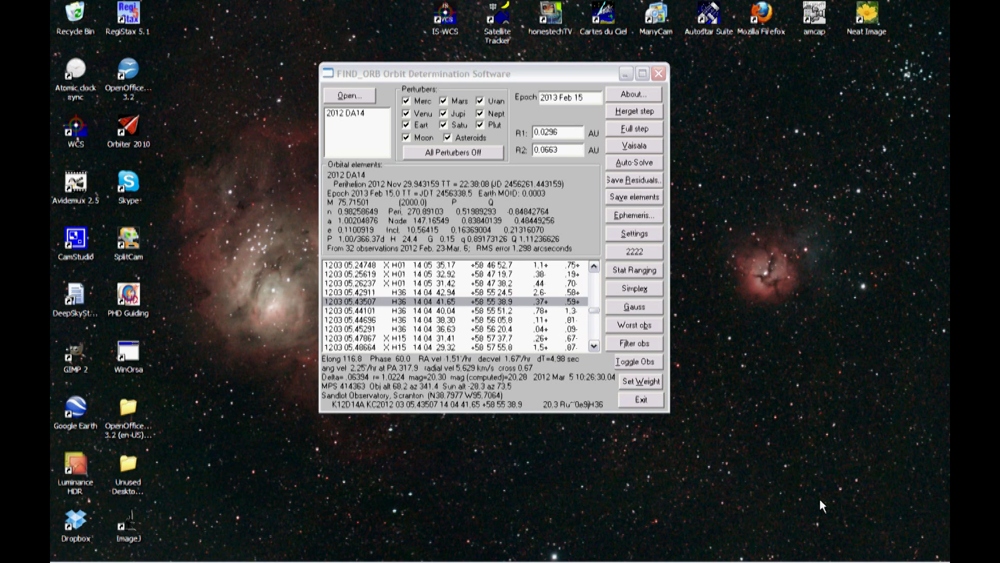
{"action": "key", "text": "f"}
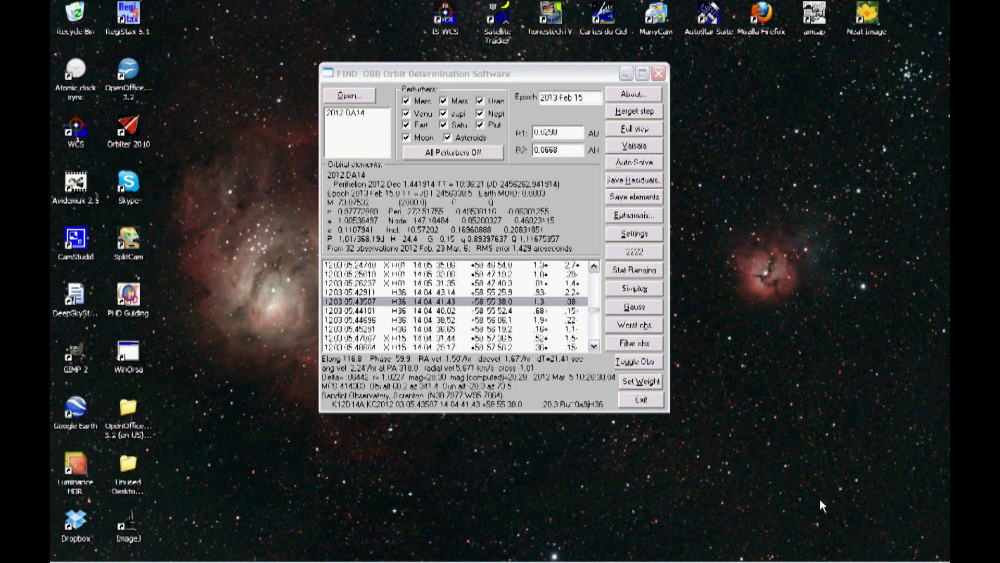
{"action": "key", "text": "f"}
{"action": "key", "text": "f"}
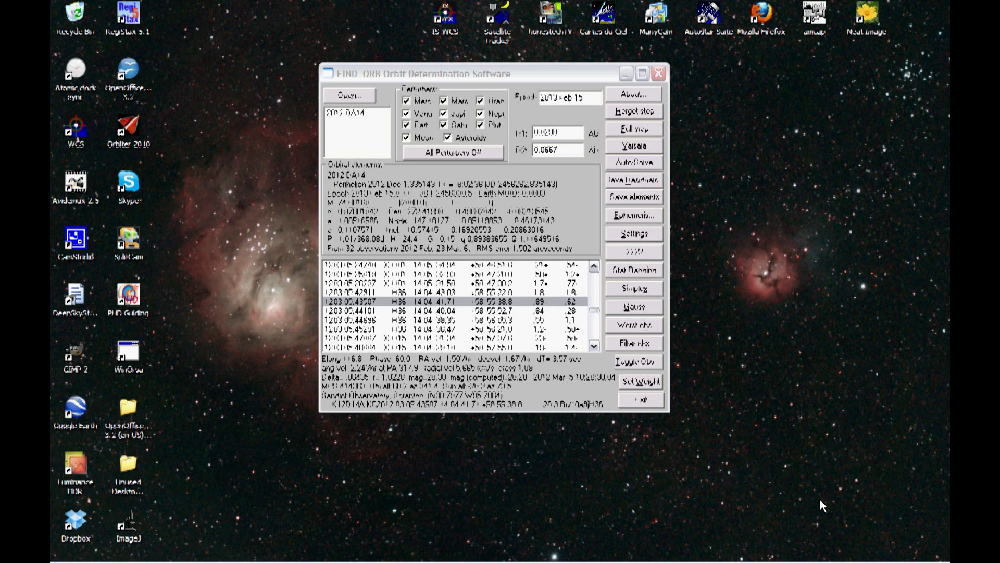
{"action": "key", "text": "f"}
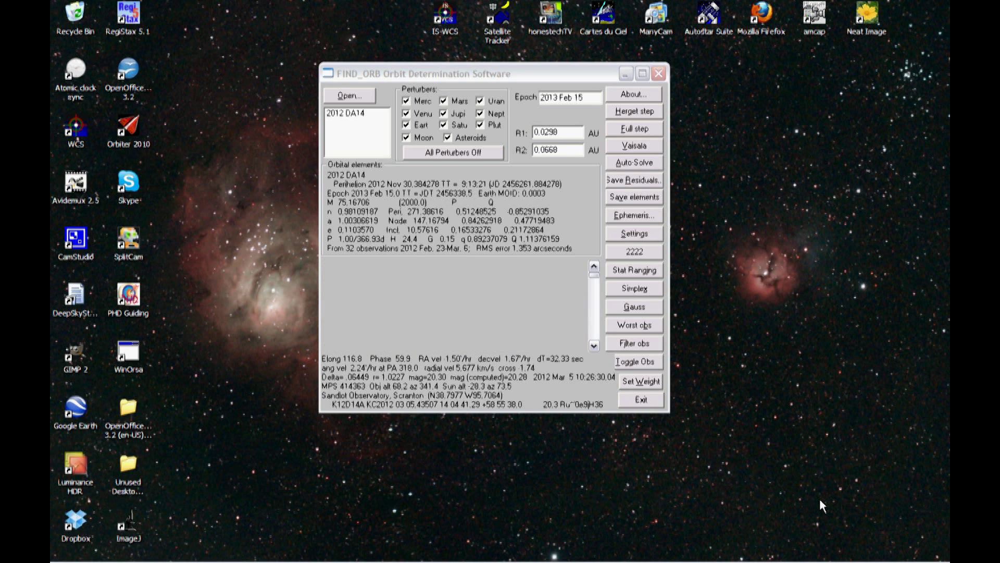
{"action": "key", "text": "f"}
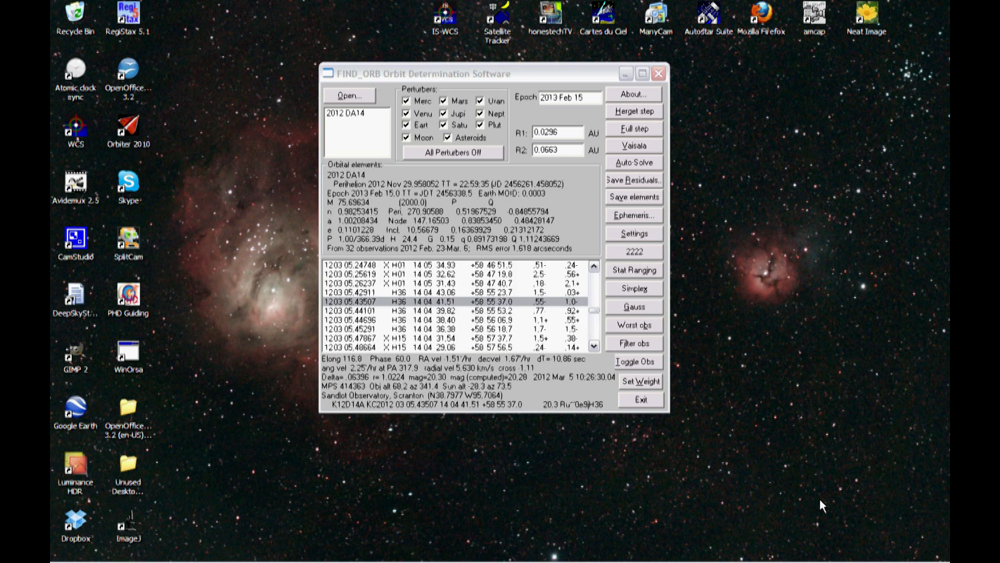
{"action": "key", "text": "f"}
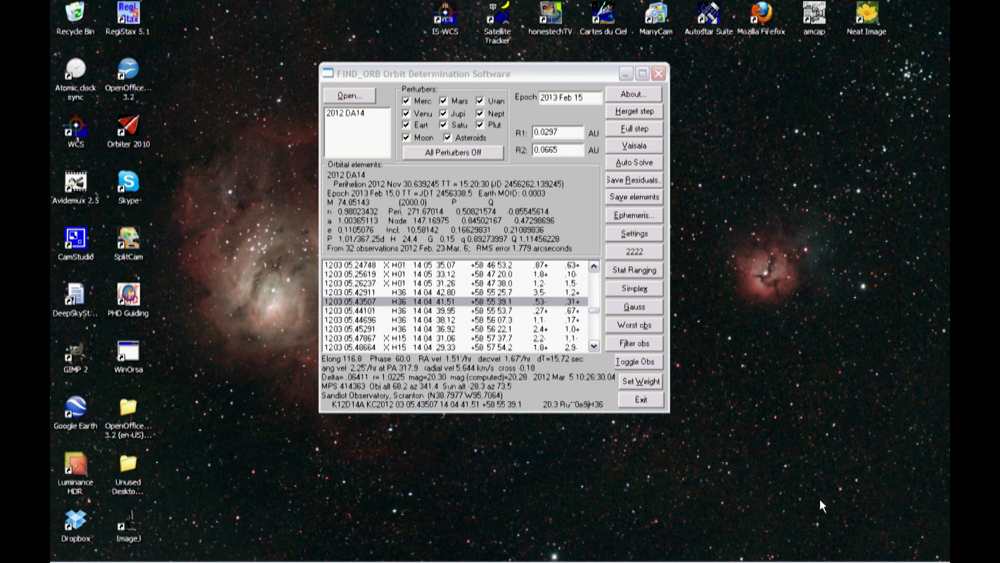
{"action": "key", "text": "f"}
{"action": "key", "text": "f"}
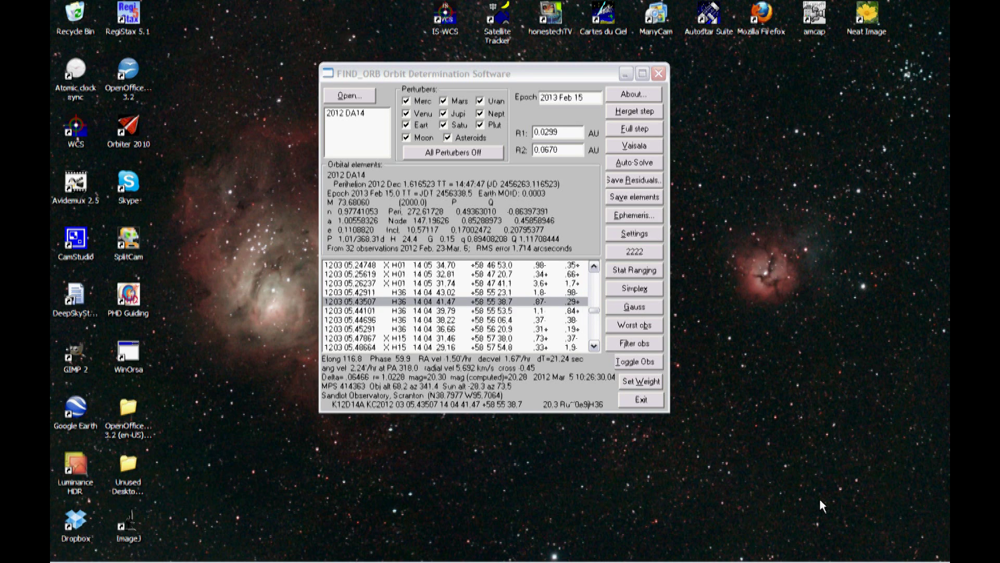
{"action": "key", "text": "f"}
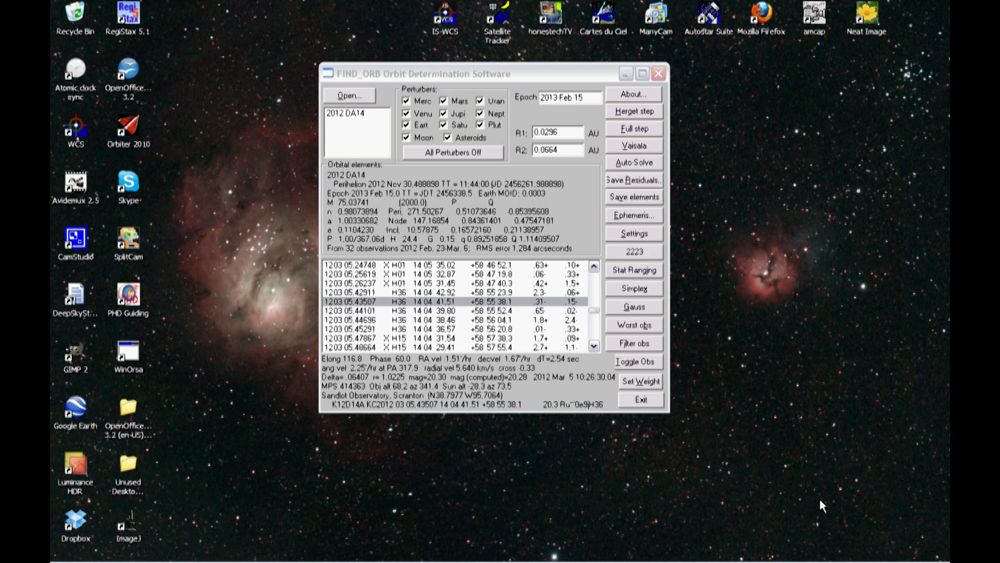
{"action": "key", "text": "f"}
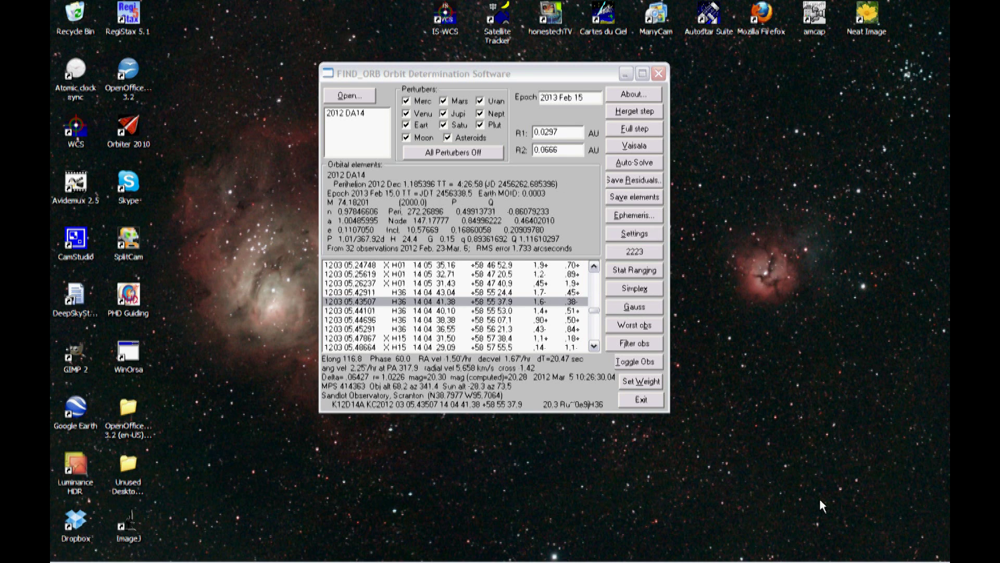
{"action": "key", "text": "f"}
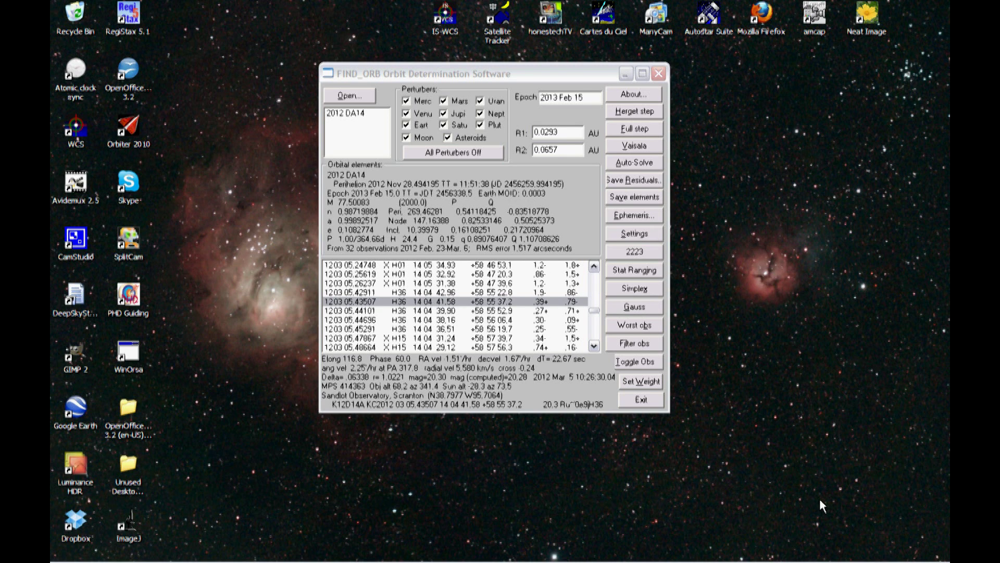
{"action": "key", "text": "f"}
{"action": "key", "text": "f"}
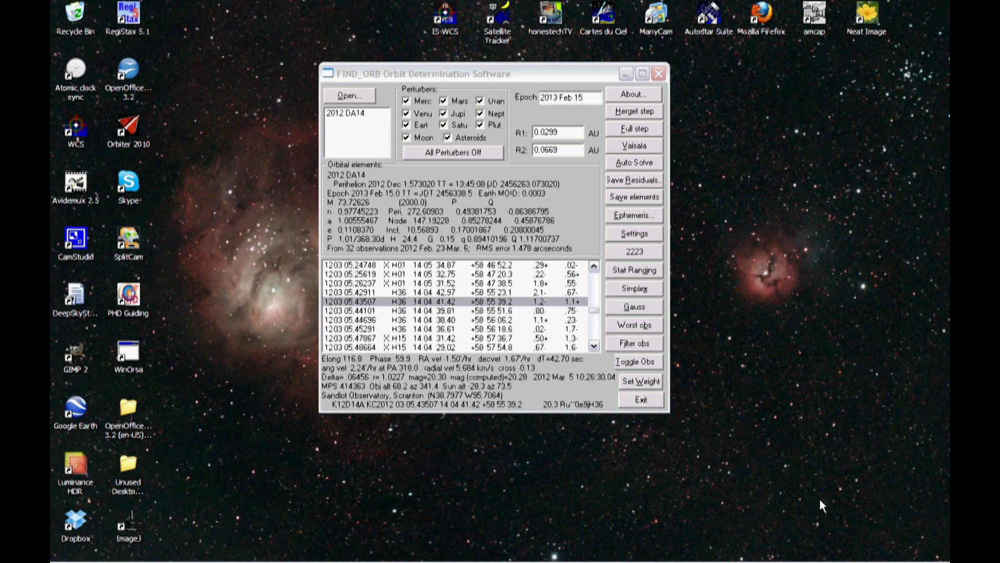
{"action": "key", "text": "f"}
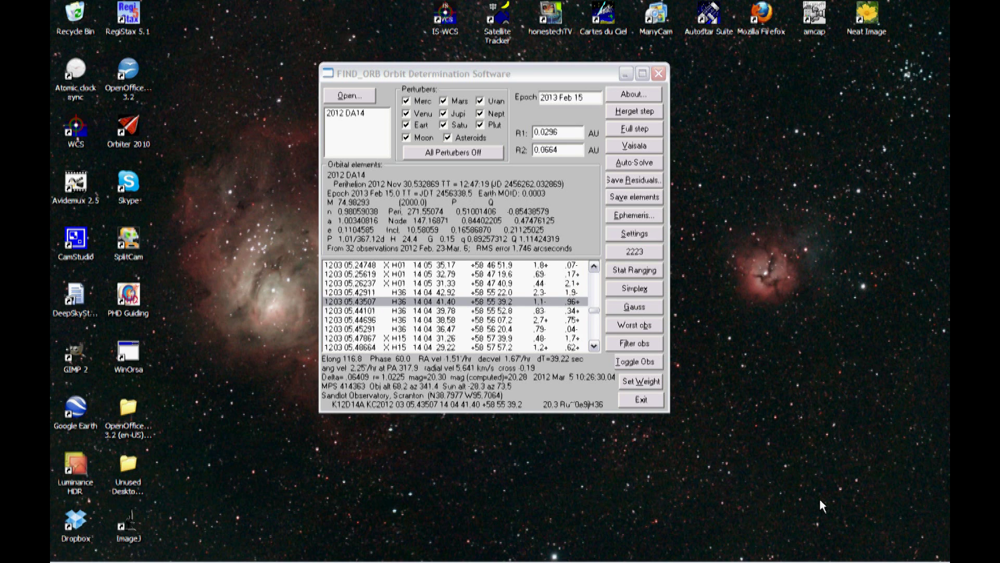
{"action": "key", "text": "f"}
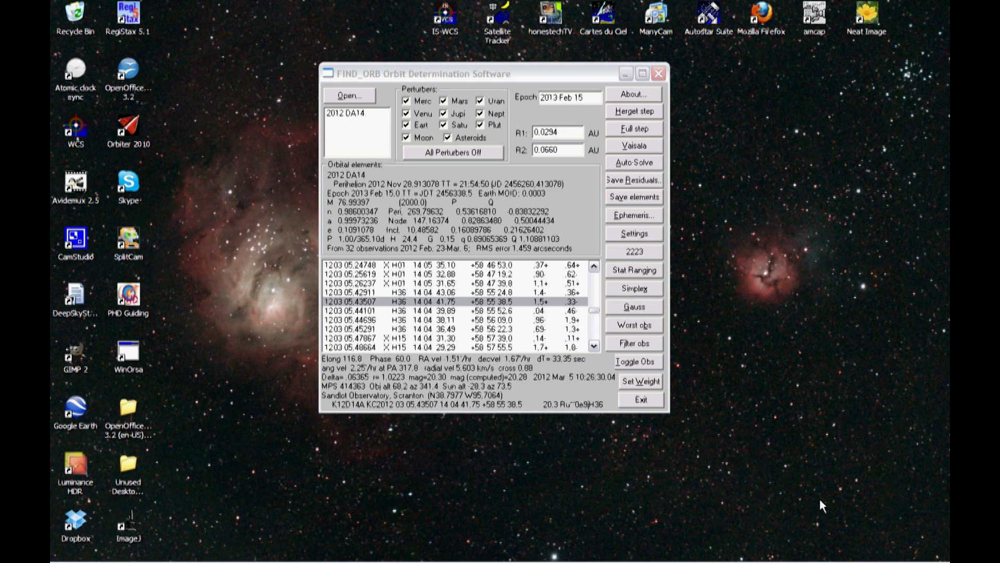
{"action": "key", "text": "f"}
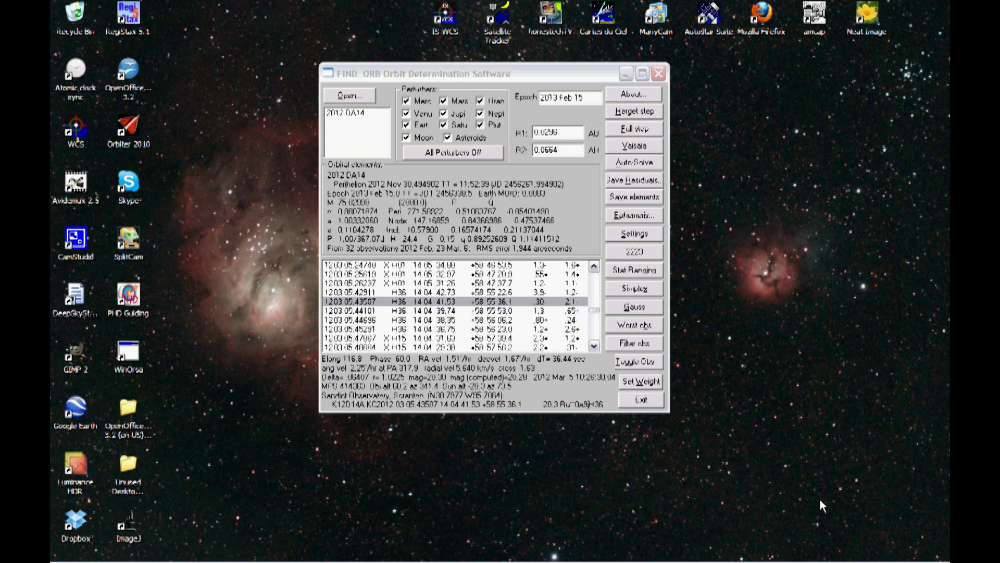
{"action": "key", "text": "f"}
{"action": "key", "text": "f"}
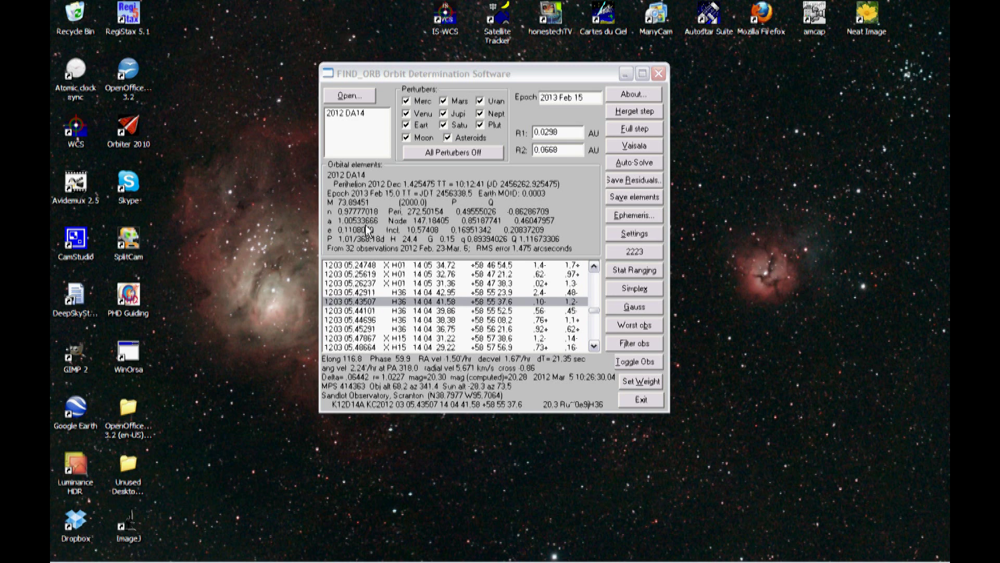
{"action": "key", "text": "f"}
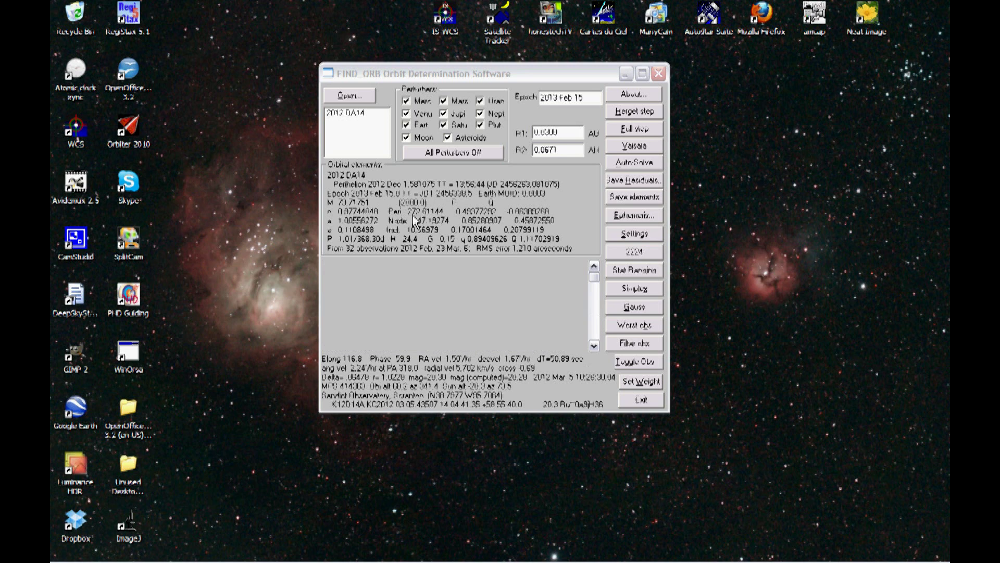
{"action": "key", "text": "f"}
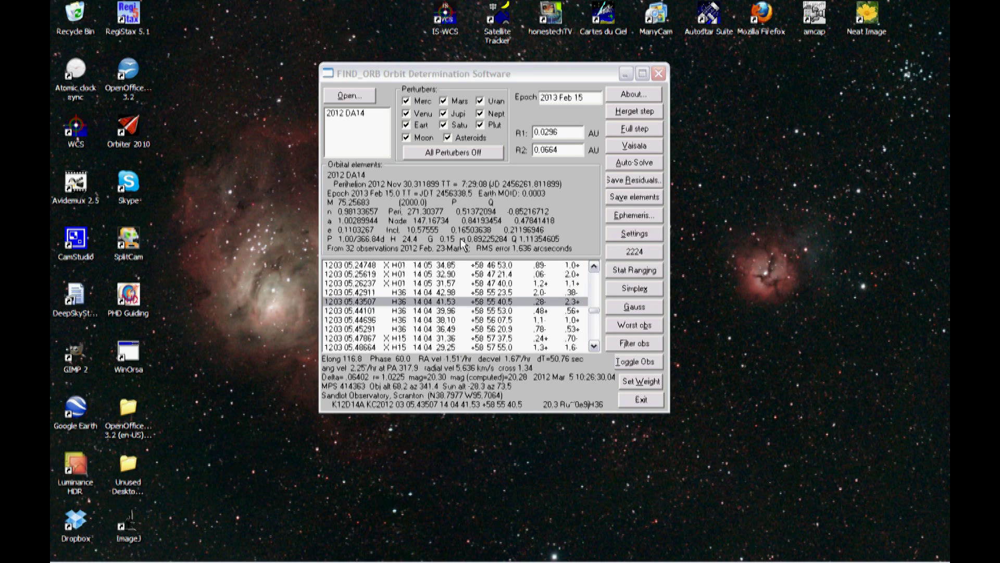
{"action": "key", "text": "f"}
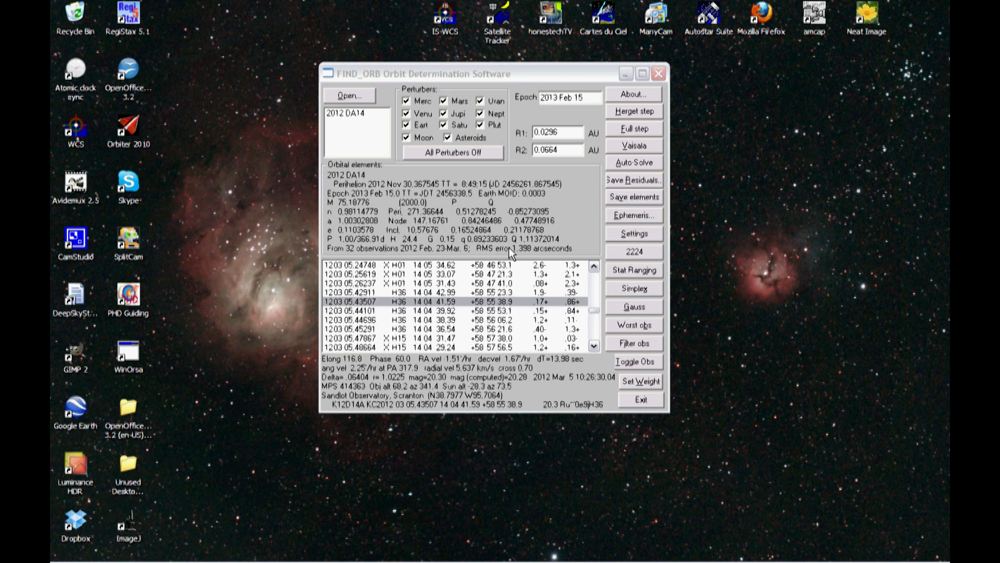
{"action": "key", "text": "f"}
{"action": "key", "text": "f"}
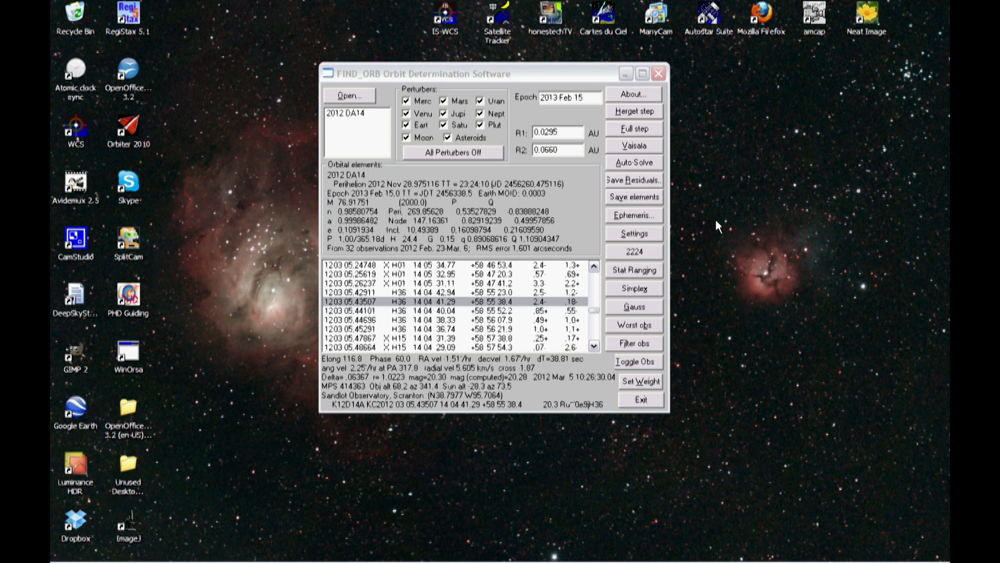
{"action": "key", "text": "f"}
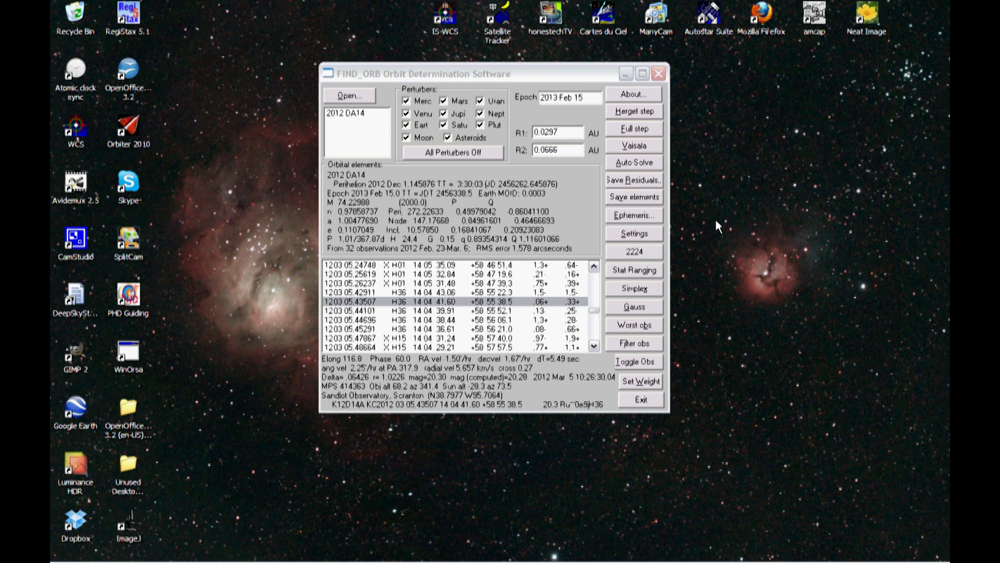
{"action": "key", "text": "f"}
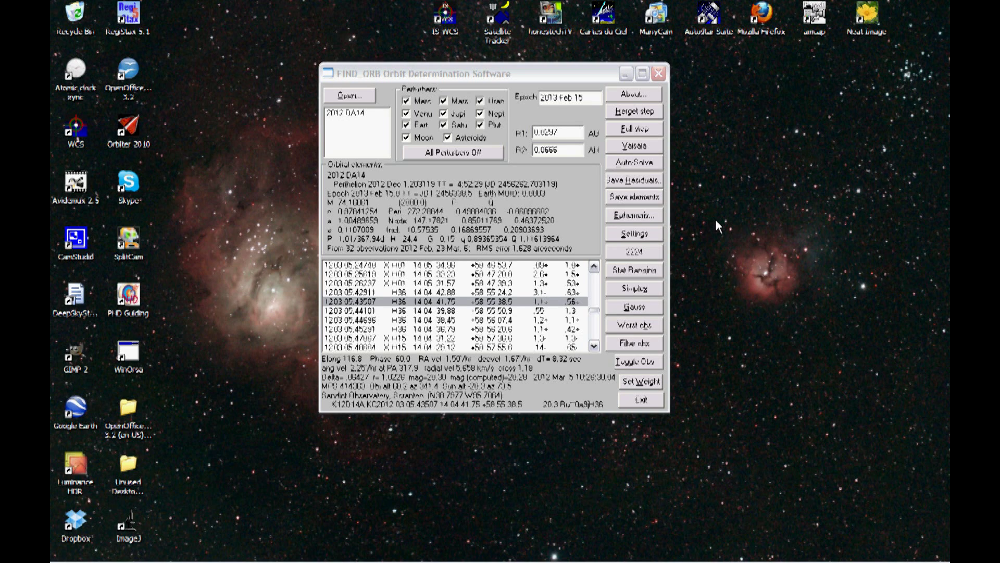
{"action": "key", "text": "f"}
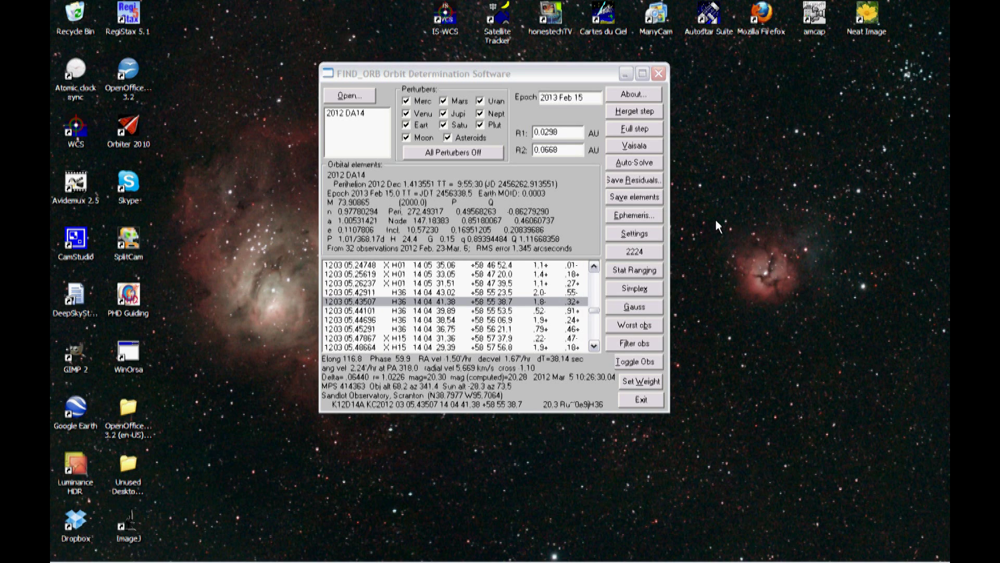
{"action": "key", "text": "f"}
{"action": "key", "text": "f"}
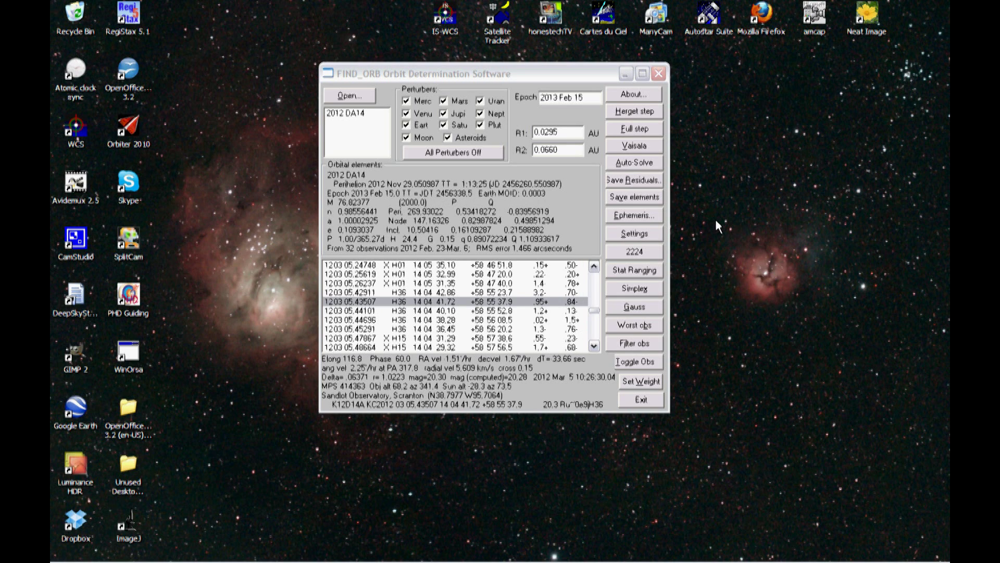
{"action": "key", "text": "f"}
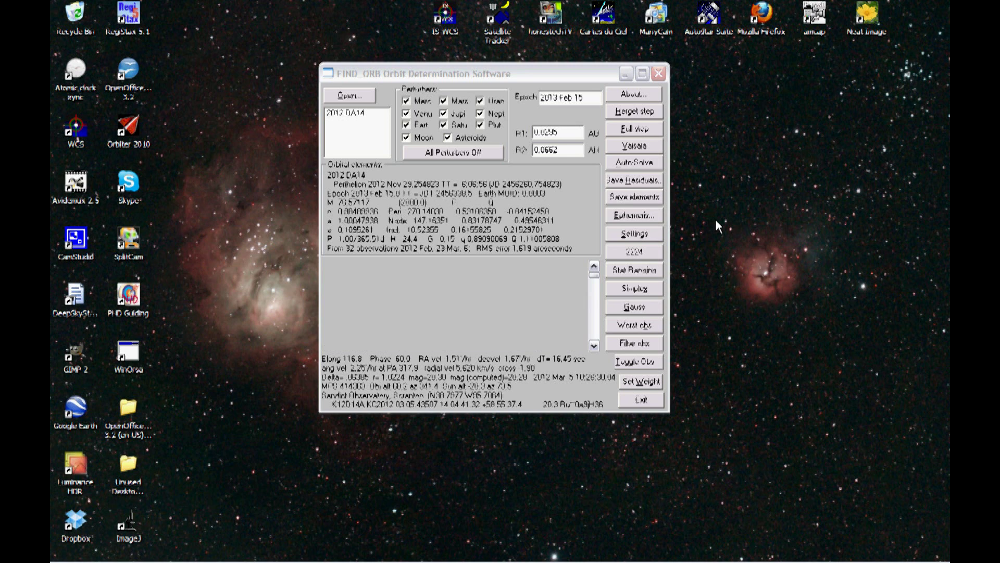
{"action": "key", "text": "f"}
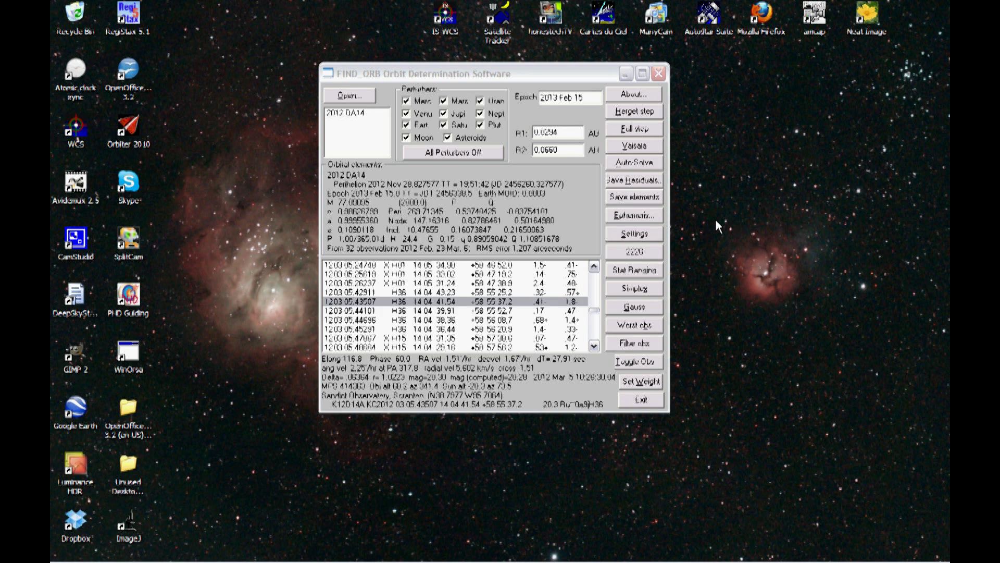
- Keep generating varied orbit solutions for 2012 DA14 from its observations, with all perturbers included and the epoch at 2013 Feb 15
{"action": "key", "text": "f"}
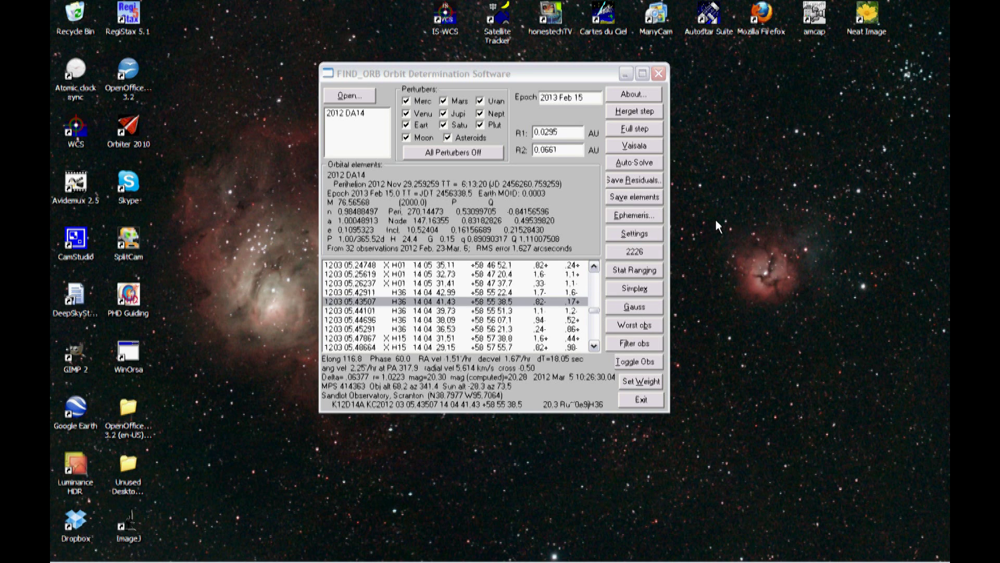
{"action": "key", "text": "f"}
{"action": "key", "text": "f"}
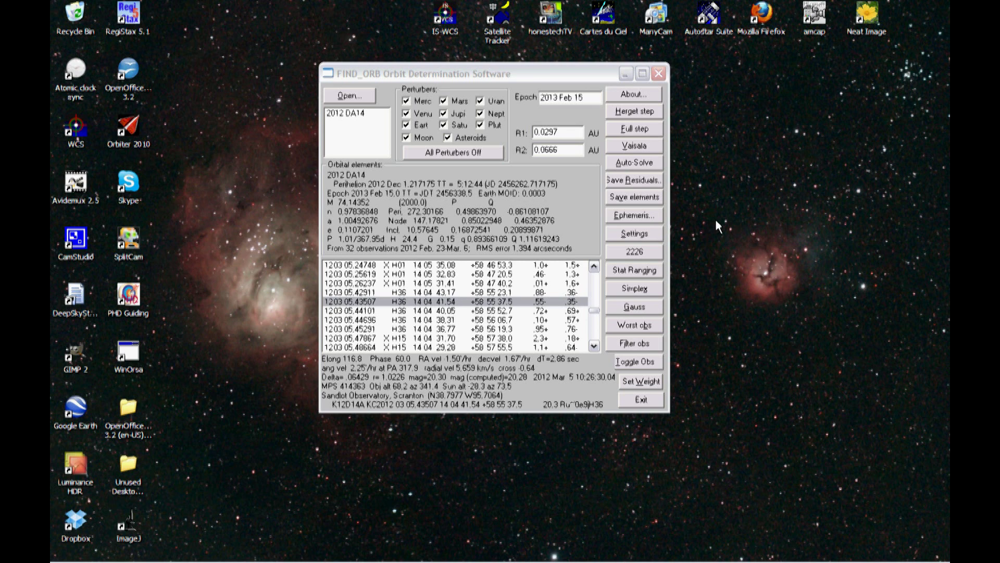
{"action": "key", "text": "f"}
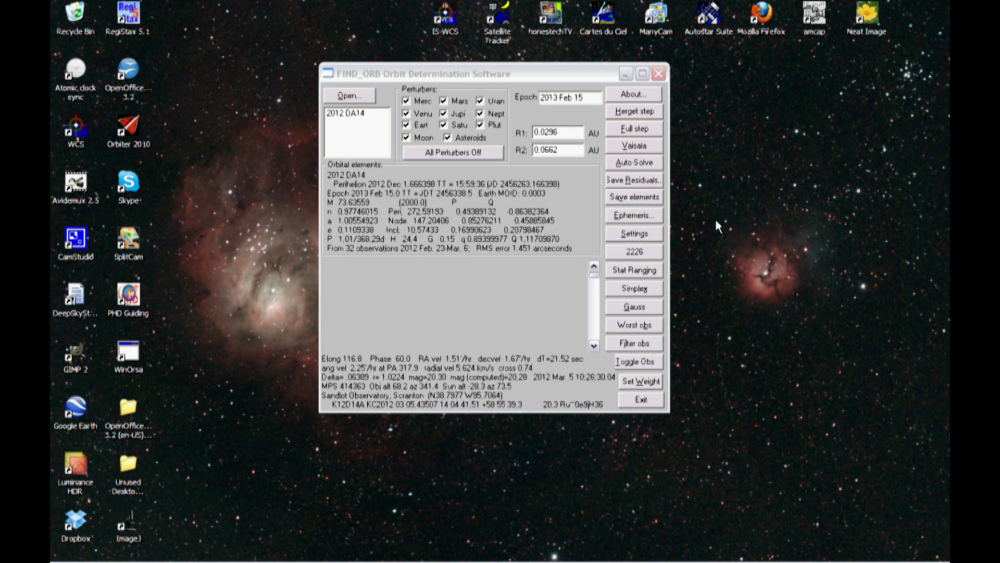
{"action": "key", "text": "f"}
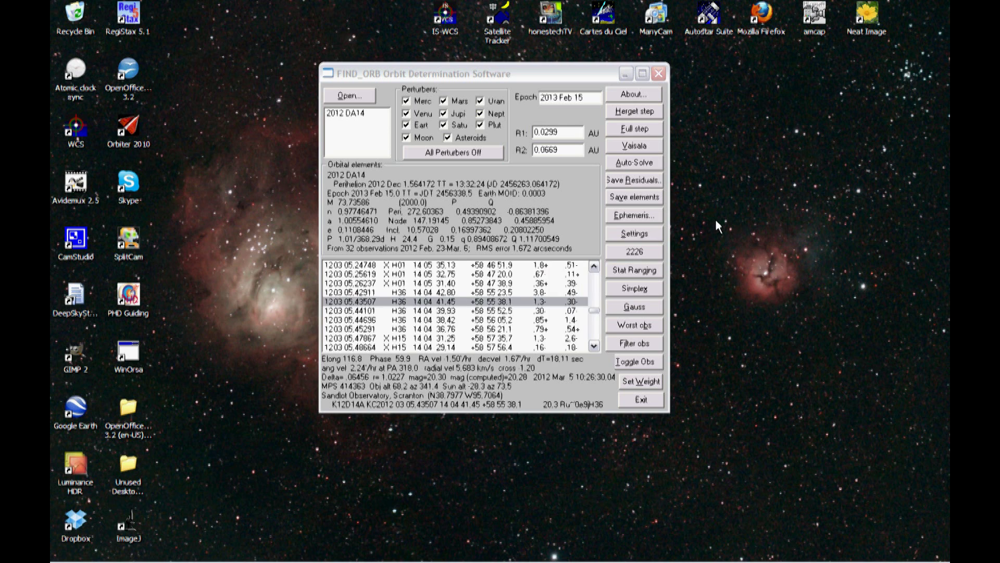
{"action": "key", "text": "f"}
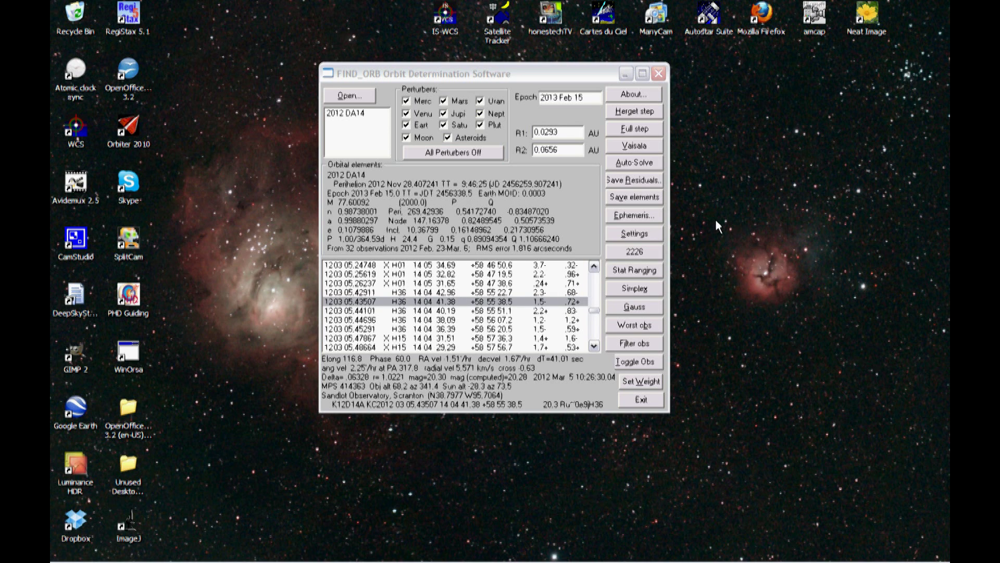
{"action": "key", "text": "f"}
{"action": "key", "text": "f"}
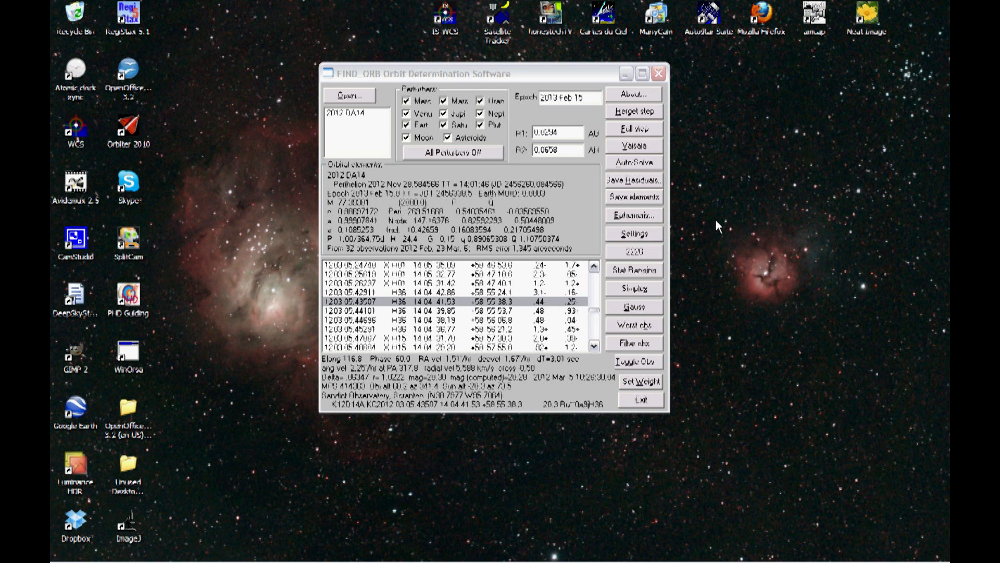
{"action": "key", "text": "f"}
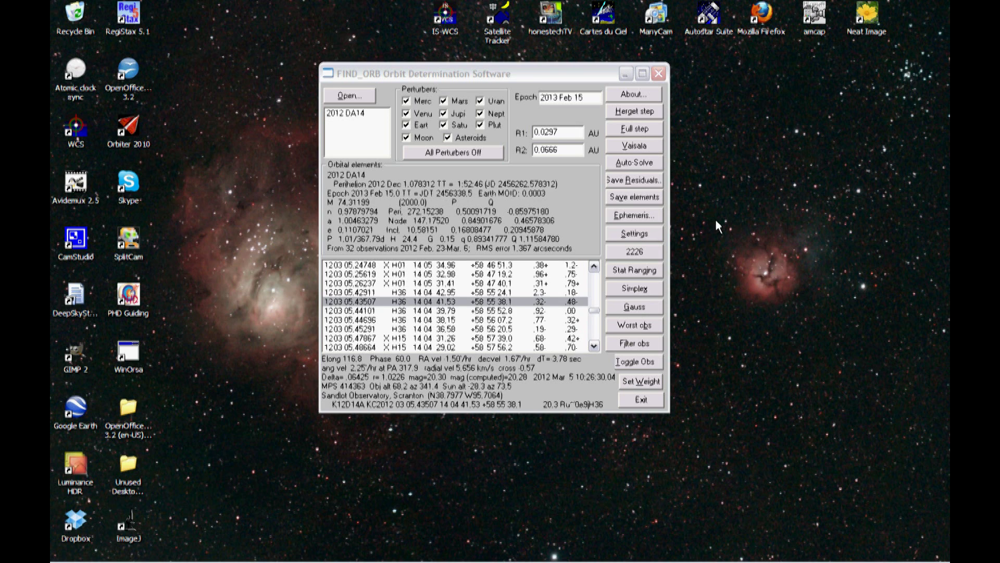
{"action": "key", "text": "f"}
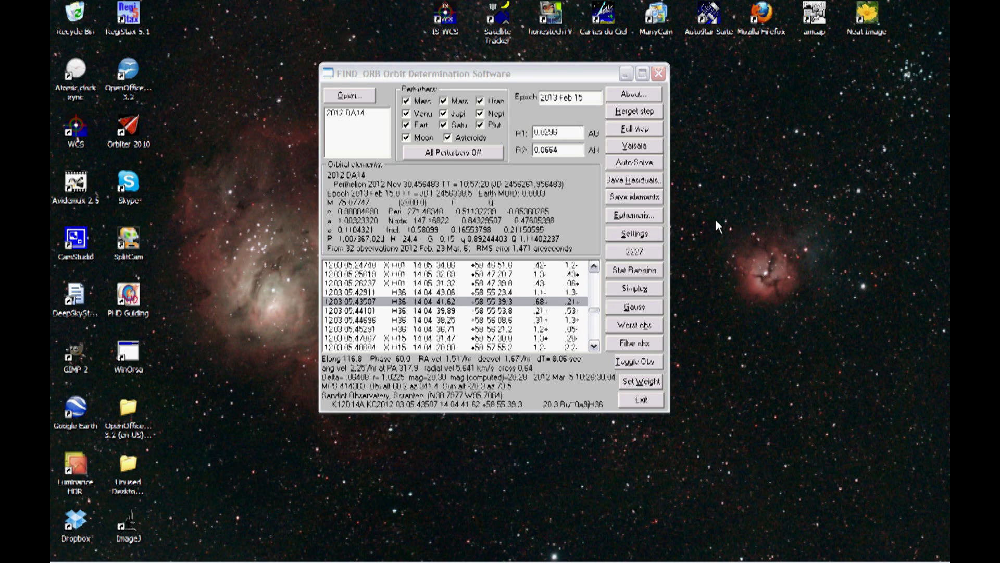
{"action": "key", "text": "f"}
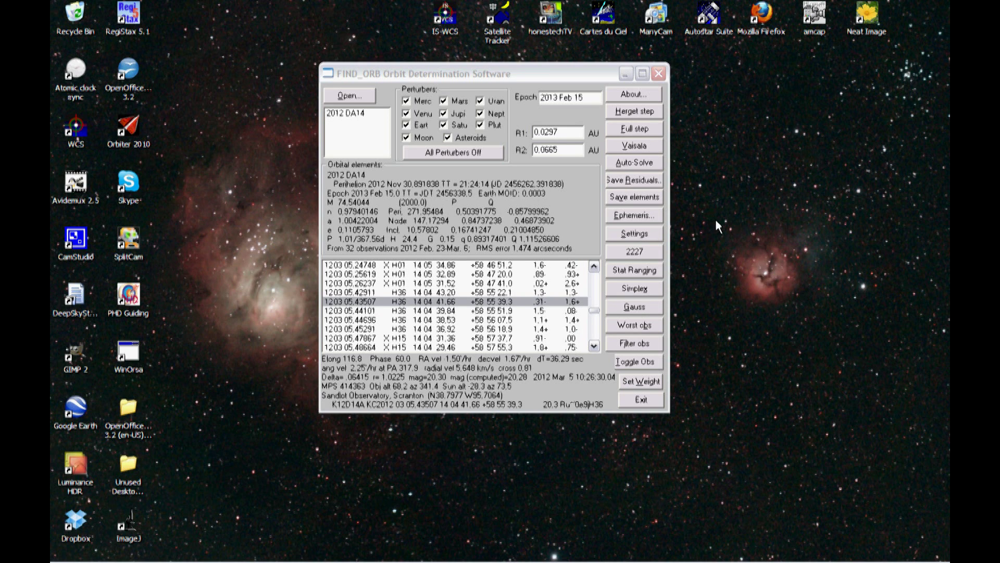
{"action": "key", "text": "f"}
{"action": "key", "text": "f"}
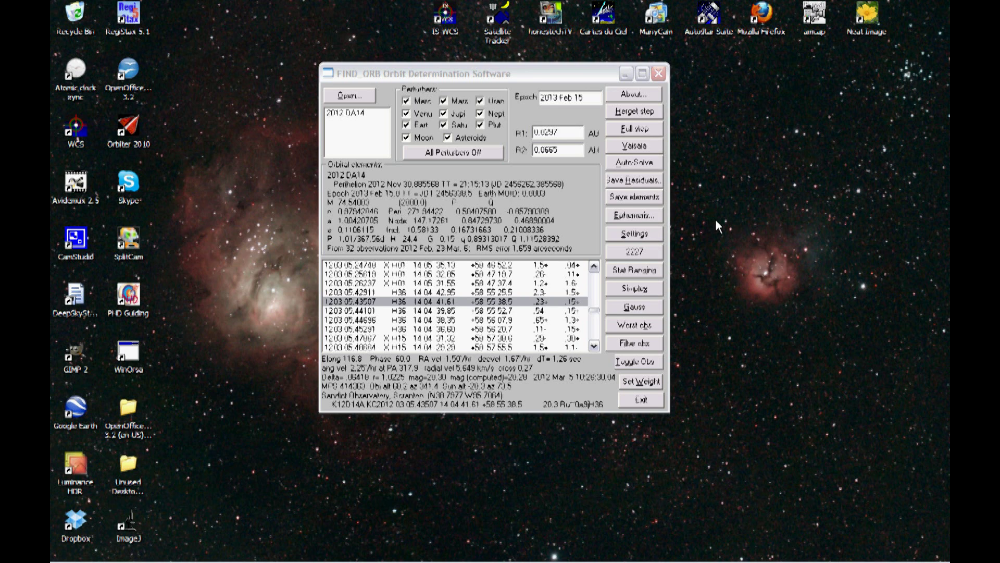
{"action": "key", "text": "f"}
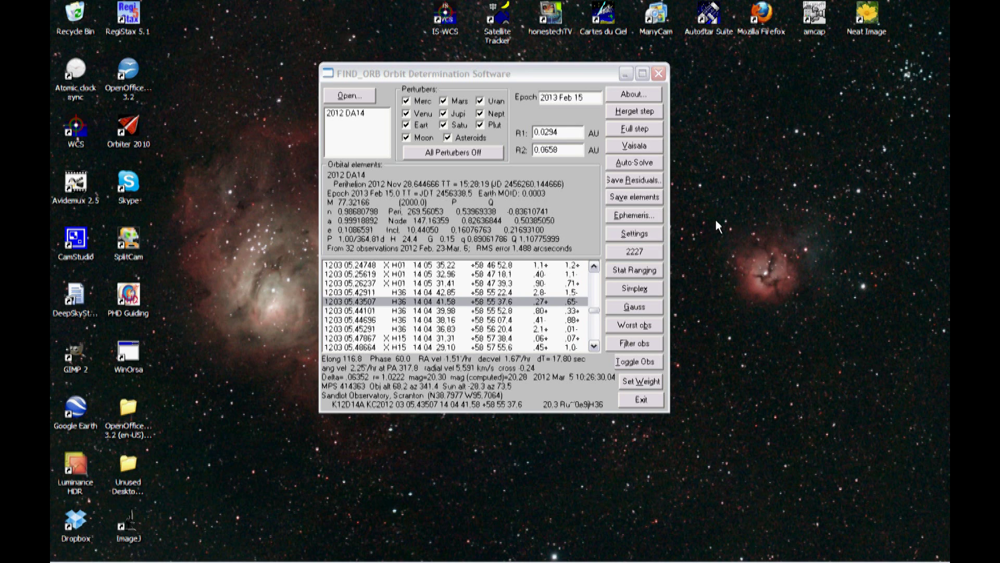
{"action": "key", "text": "f"}
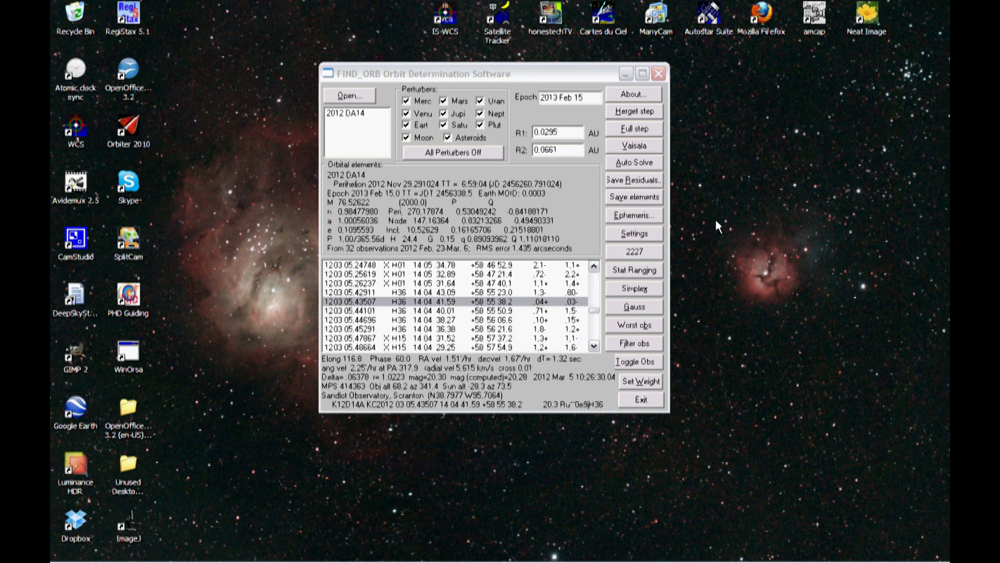
{"action": "key", "text": "f"}
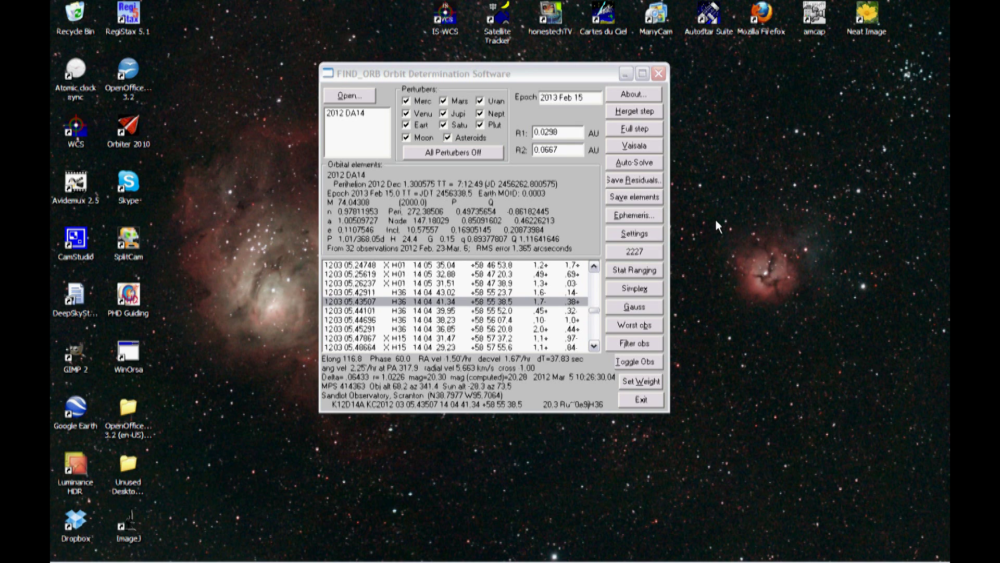
{"action": "key", "text": "f"}
{"action": "key", "text": "f"}
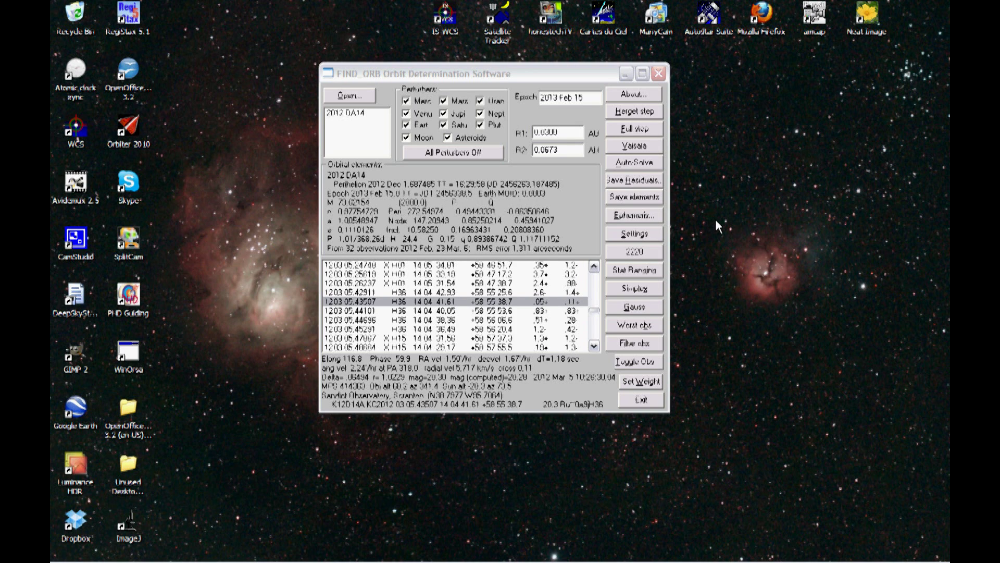
{"action": "key", "text": "f"}
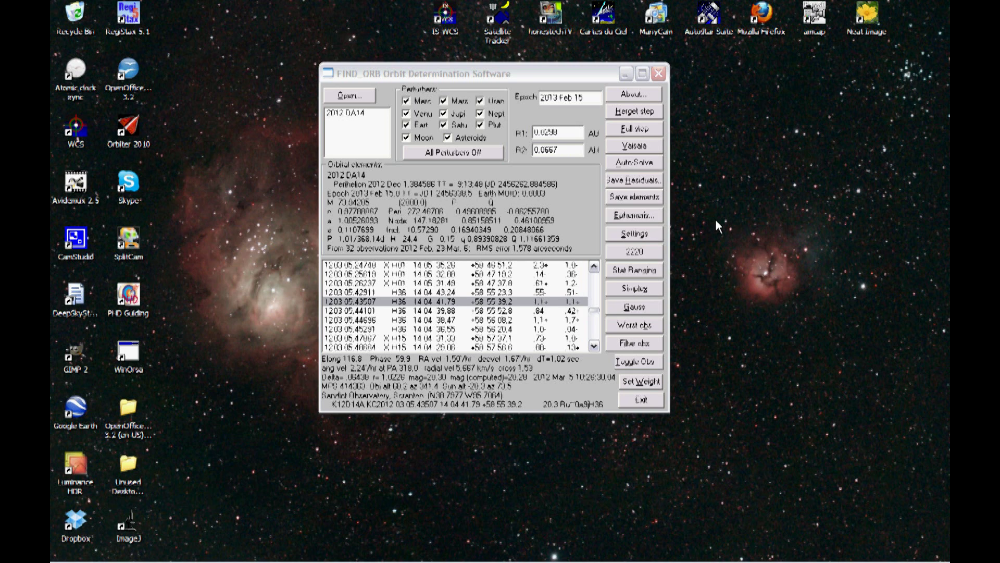
{"action": "key", "text": "f"}
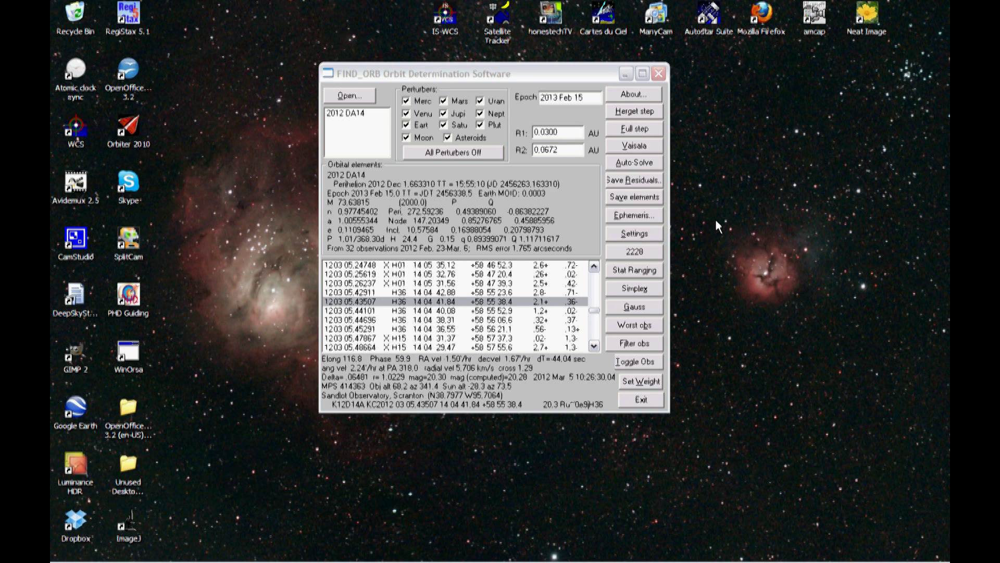
{"action": "key", "text": "f"}
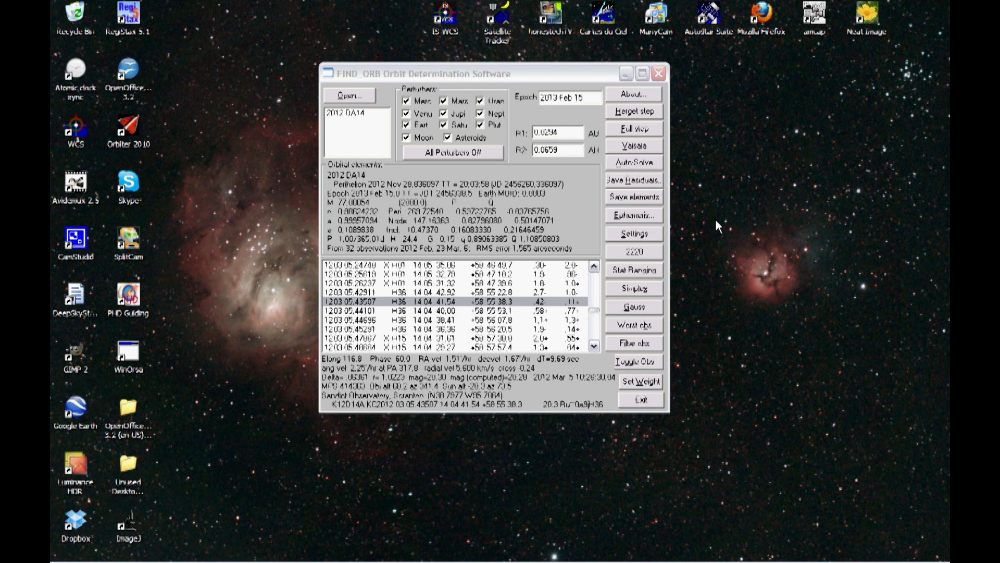
{"action": "key", "text": "f"}
{"action": "key", "text": "f"}
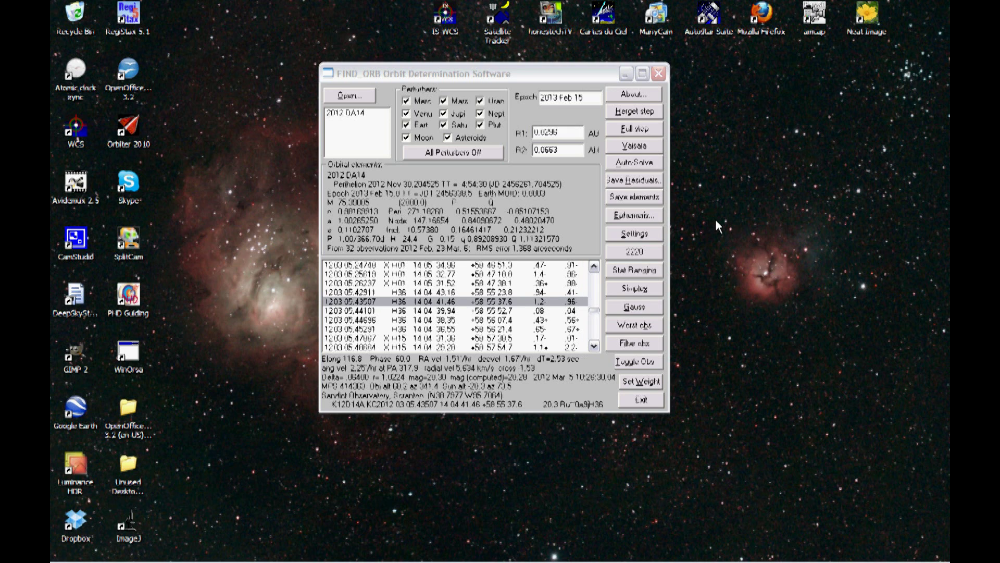
{"action": "key", "text": "f"}
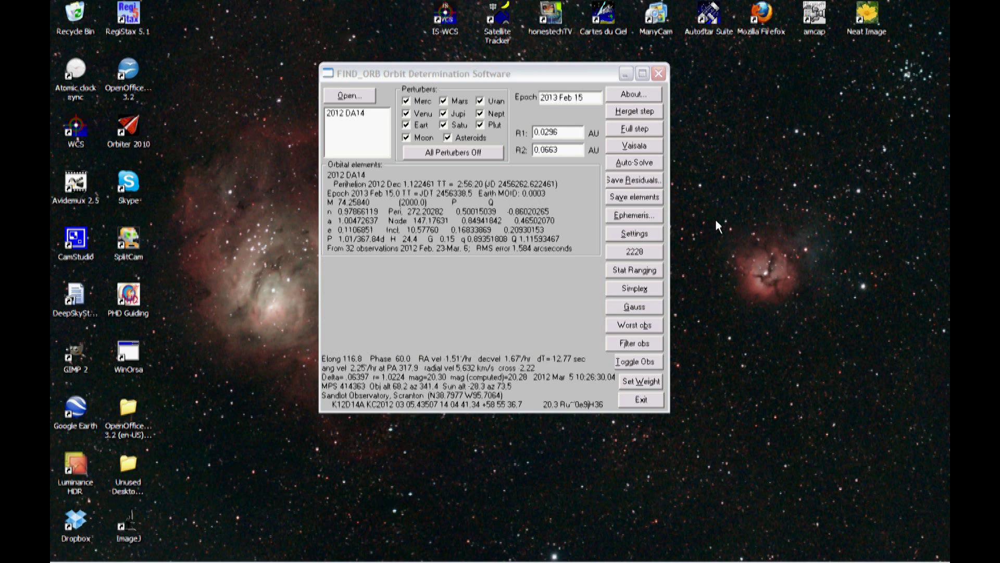
{"action": "key", "text": "f"}
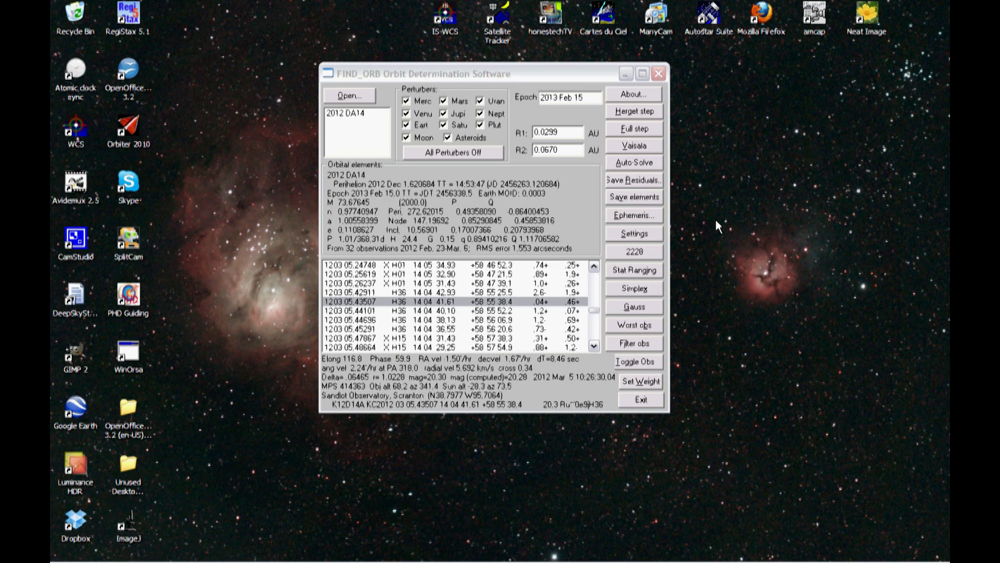
{"action": "key", "text": "f"}
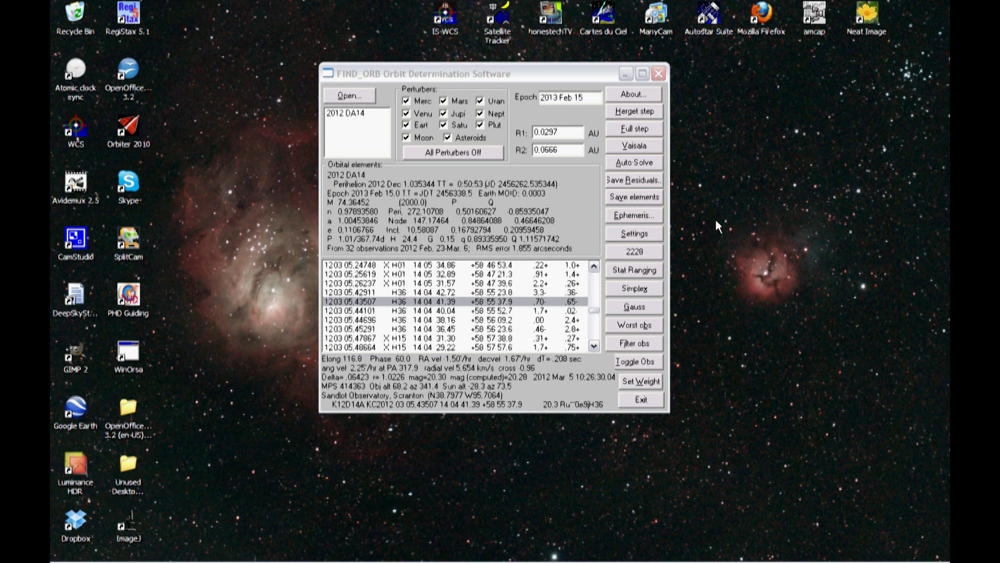
{"action": "key", "text": "f"}
{"action": "key", "text": "f"}
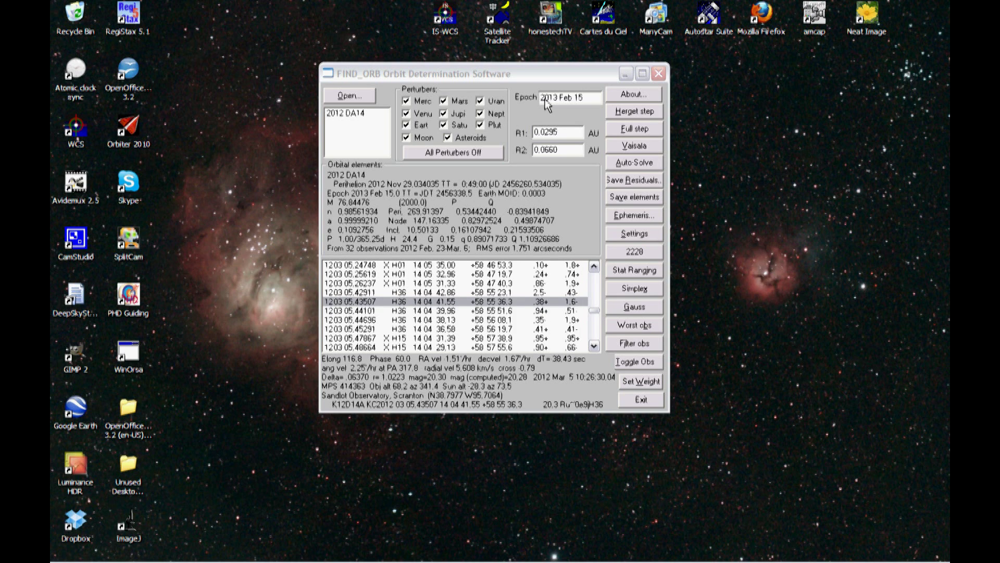
{"action": "key", "text": "f"}
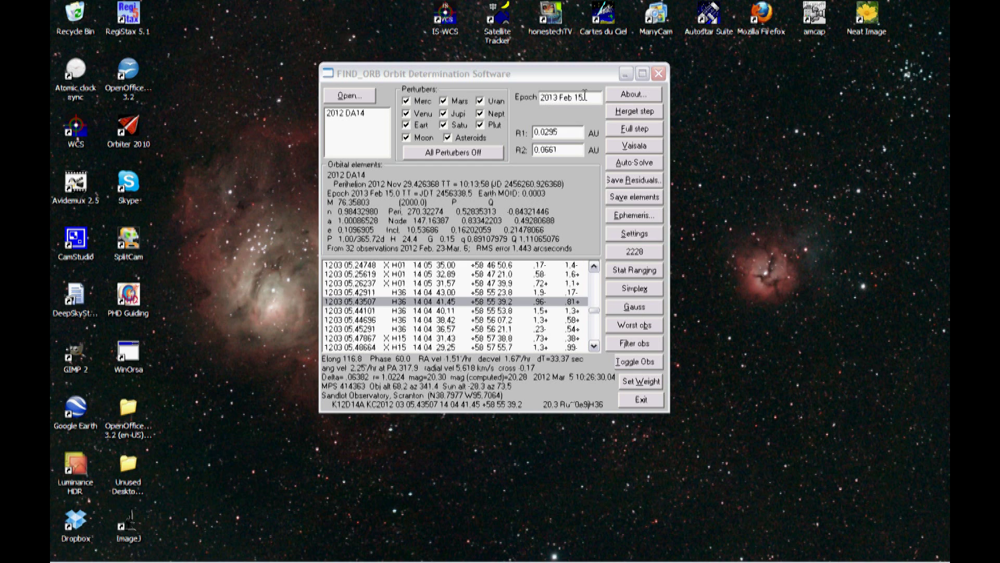
{"action": "key", "text": "f"}
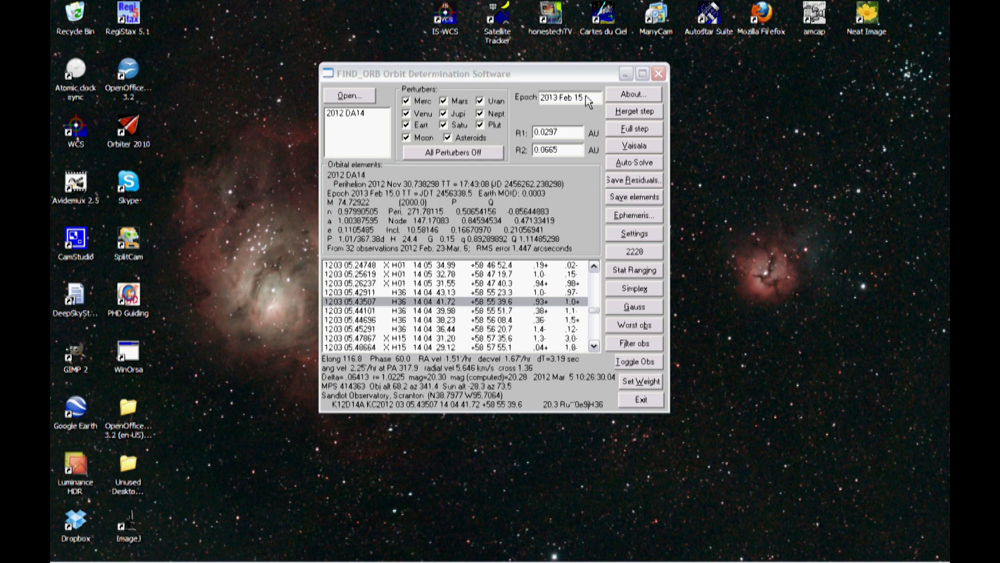
{"action": "key", "text": "f"}
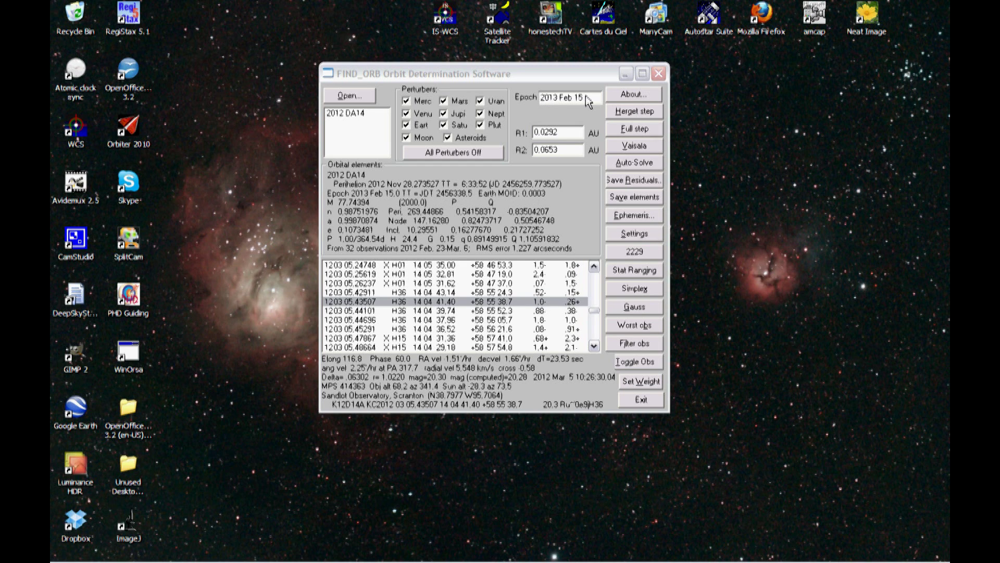
{"action": "key", "text": "f"}
{"action": "key", "text": "f"}
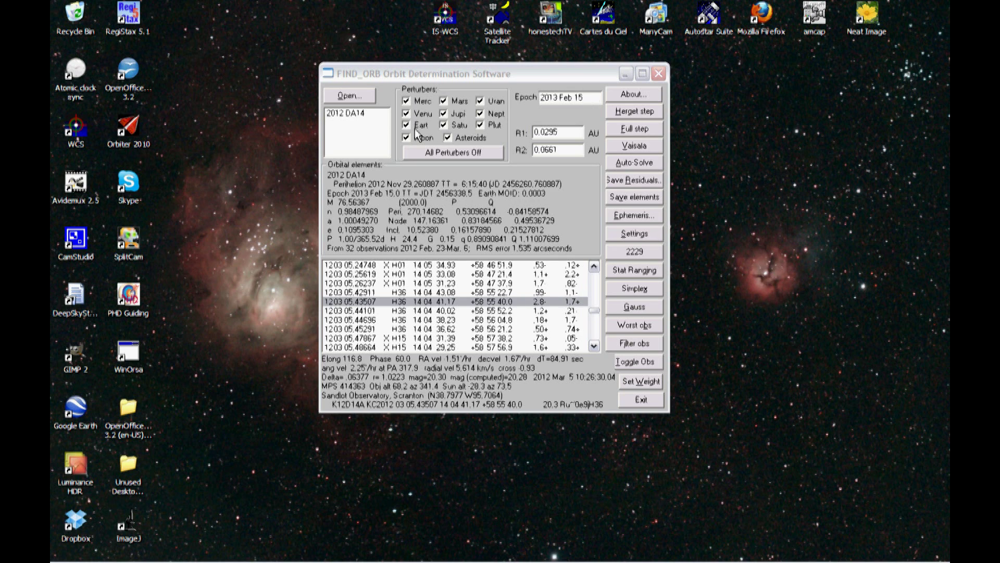
{"action": "key", "text": "f"}
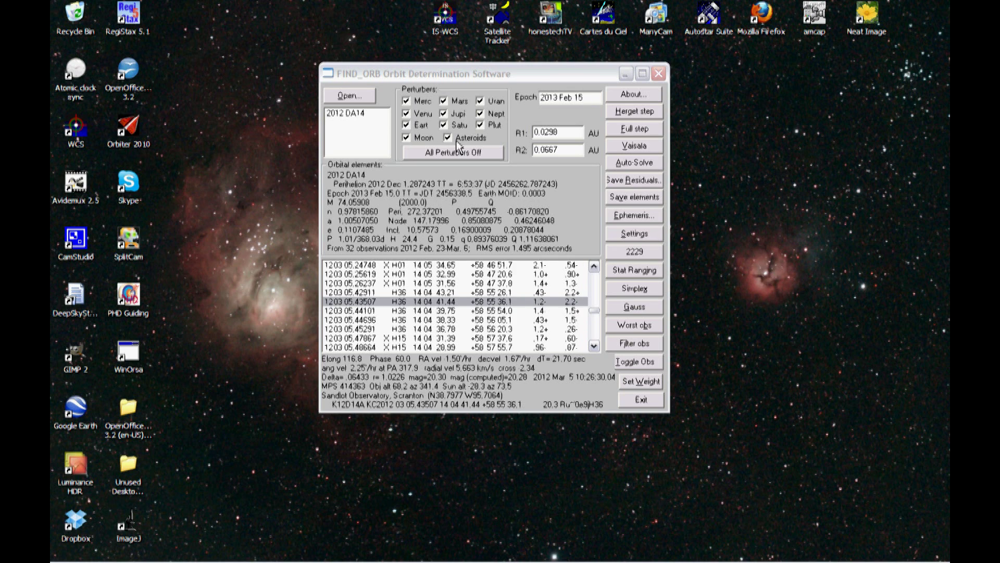
{"action": "key", "text": "f"}
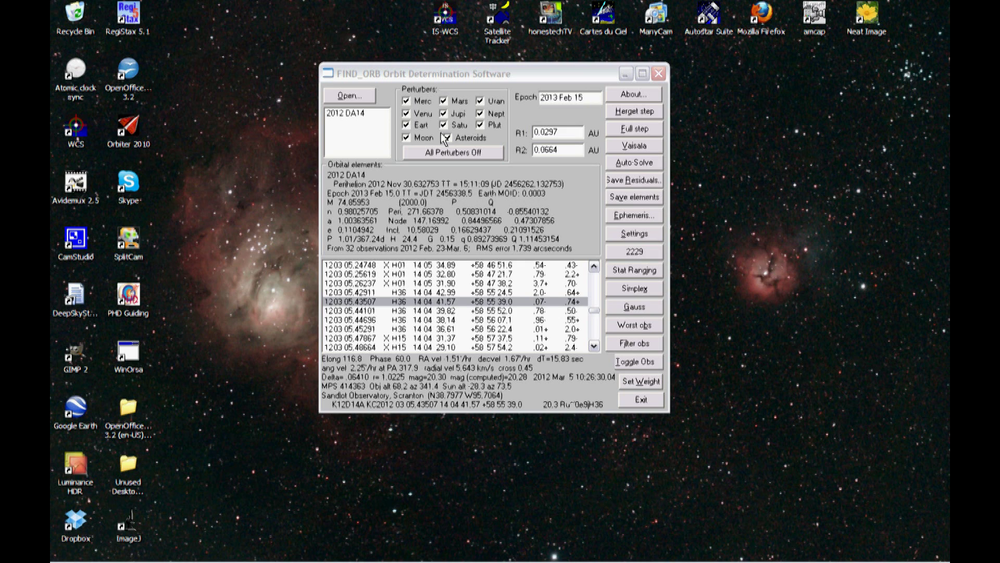
{"action": "key", "text": "f"}
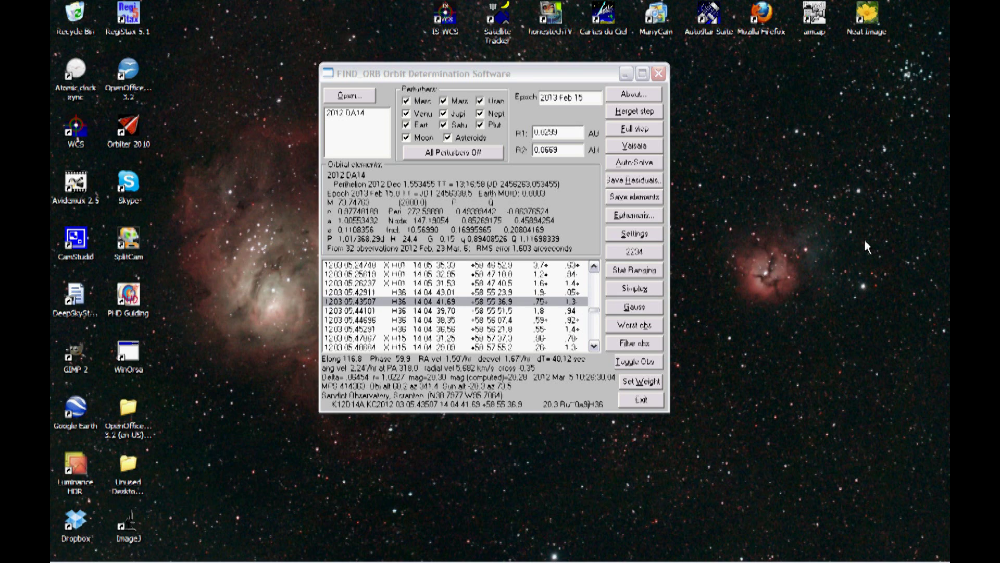
- Switch to the orbit integration program and examine the 2012 DA14 integration's object list down to the nominal 2012 DA14 entry, without creating a new integration
{"action": "right_click", "coordinate": [809, 554]}
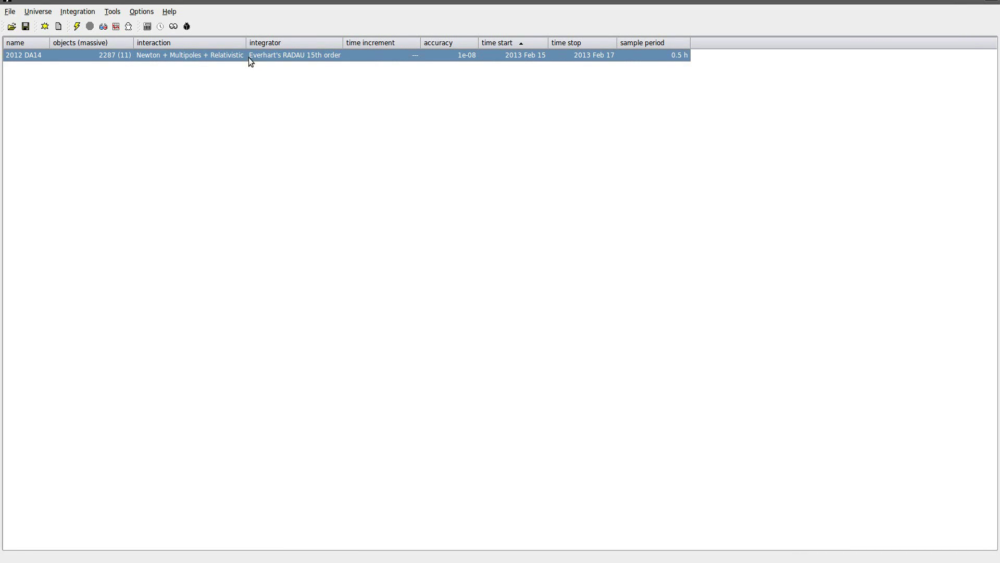
{"action": "right_click", "coordinate": [143, 55]}
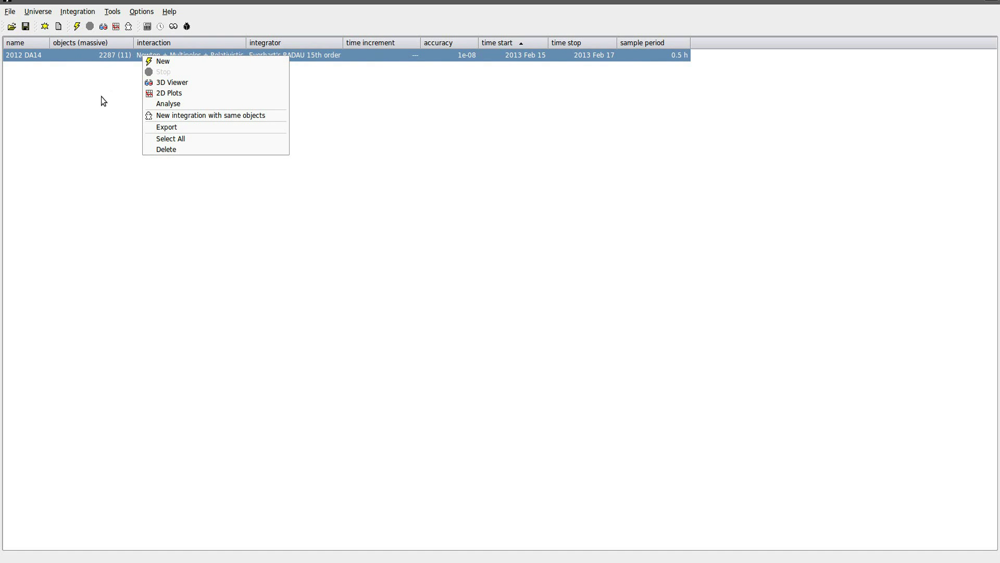
{"action": "left_click", "coordinate": [157, 115]}
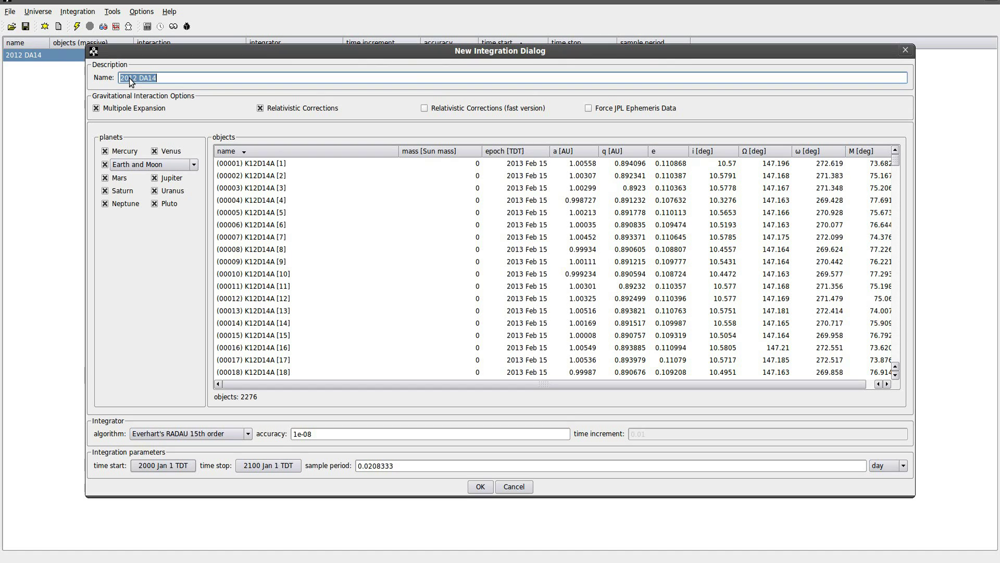
{"action": "left_click_drag", "start_coordinate": [896, 165], "coordinate": [894, 368]}
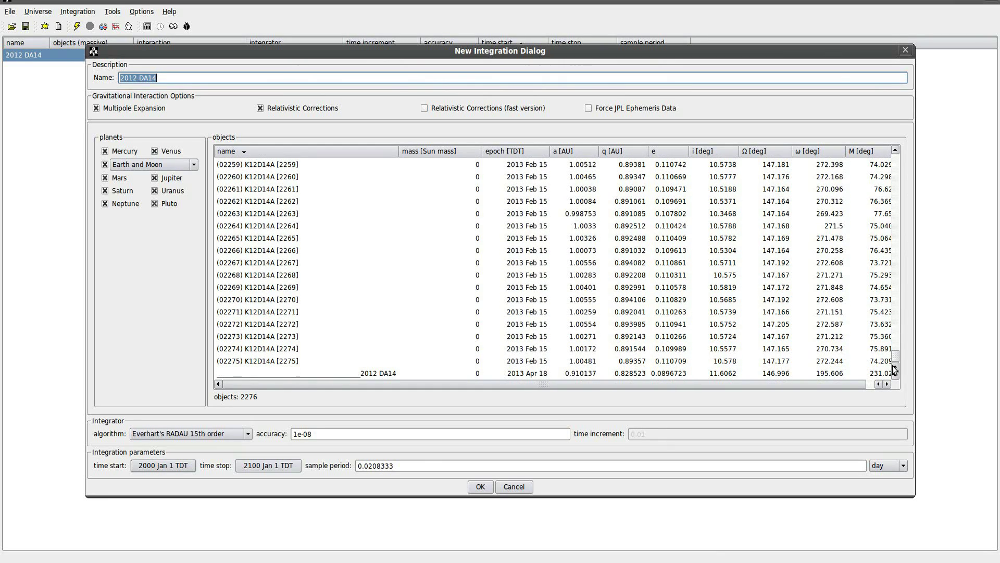
{"action": "left_click", "coordinate": [341, 373]}
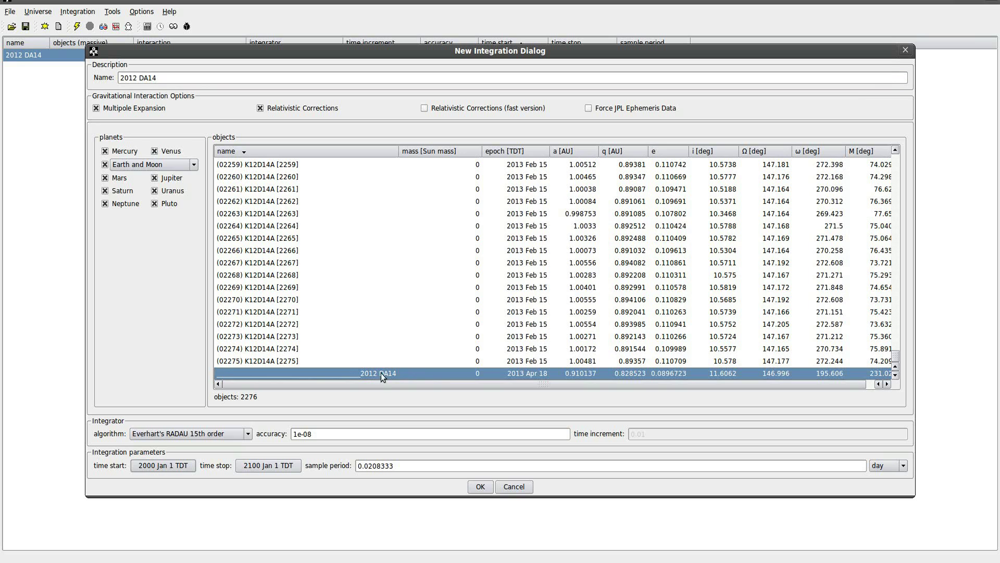
{"action": "left_click", "coordinate": [905, 50]}
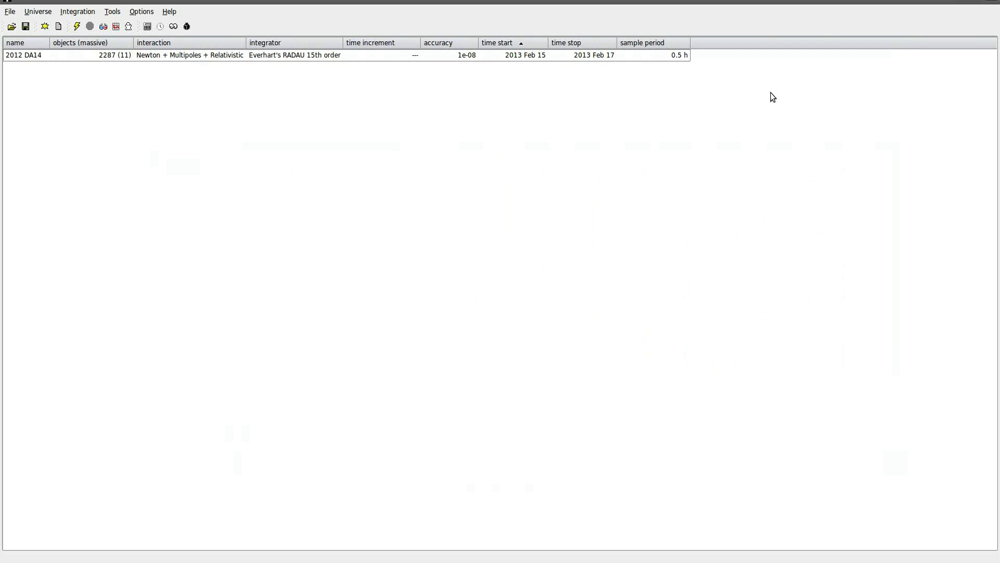
- Open the 2012 DA14 integration in the OpenGL viewer and maximize the viewer window
{"action": "left_click", "coordinate": [135, 58]}
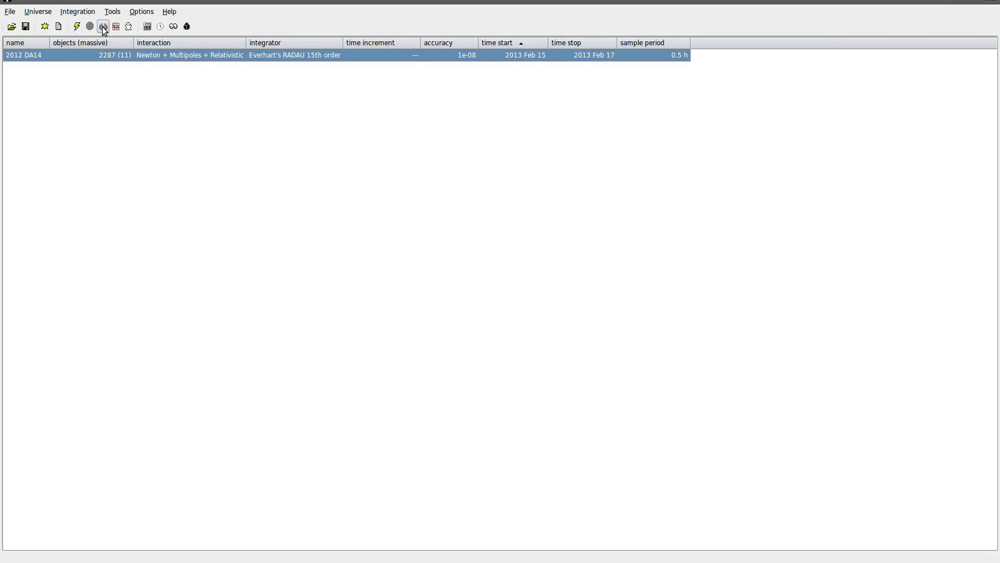
{"action": "left_click", "coordinate": [103, 26]}
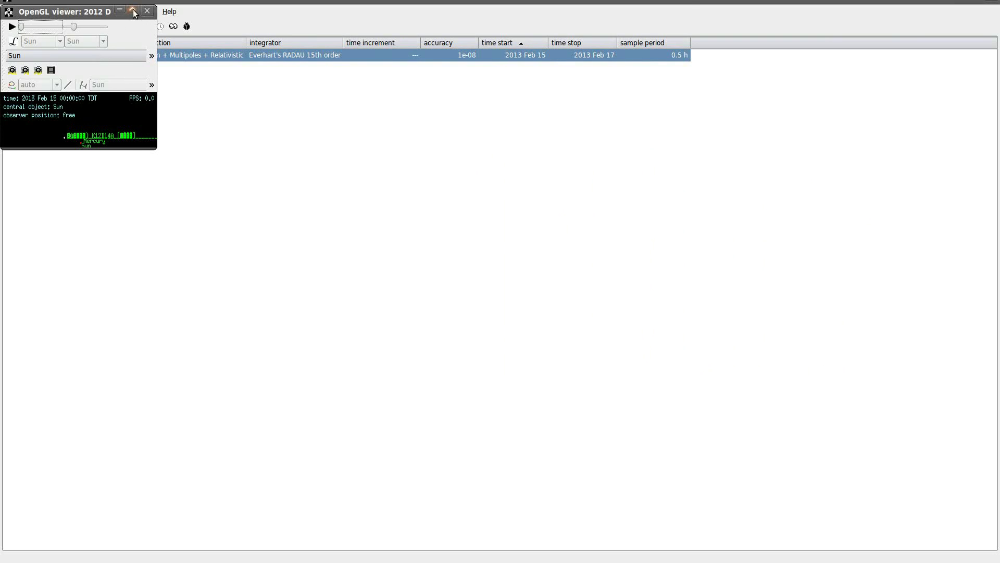
{"action": "left_click", "coordinate": [133, 10]}
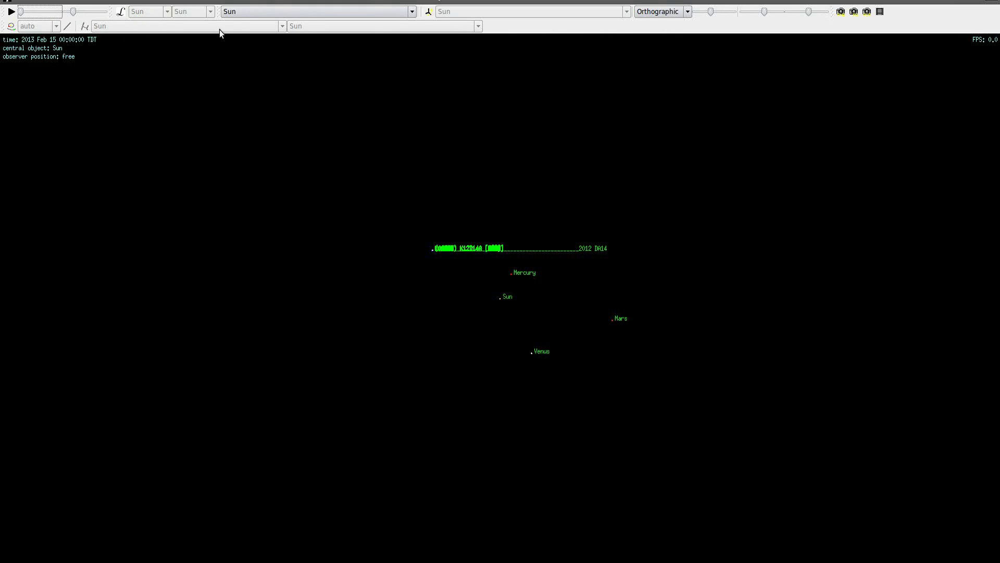
- Make Earth the central object of the view and display the objects' orbits
{"action": "left_click", "coordinate": [240, 12]}
{"action": "left_click", "coordinate": [236, 55]}
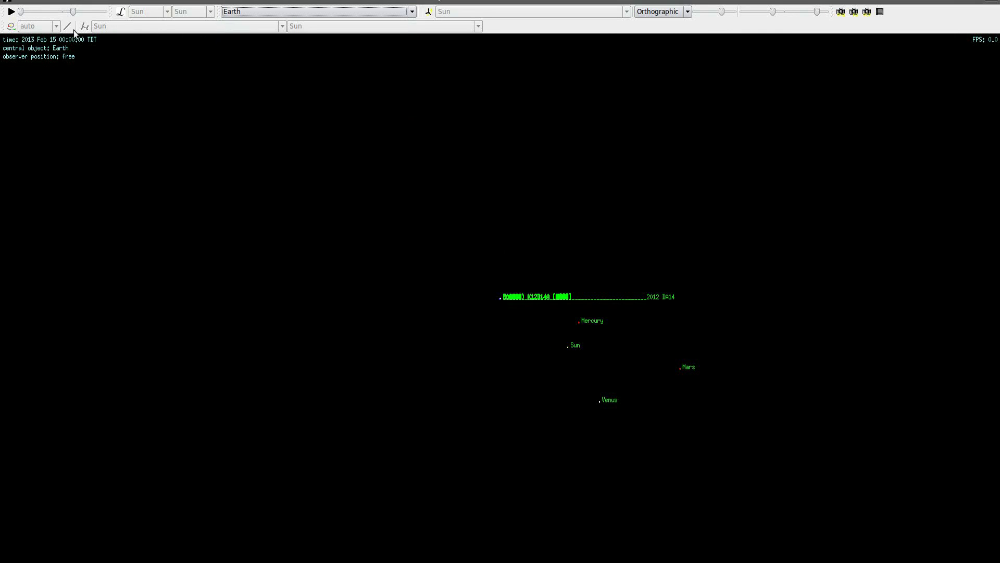
{"action": "left_click", "coordinate": [11, 26]}
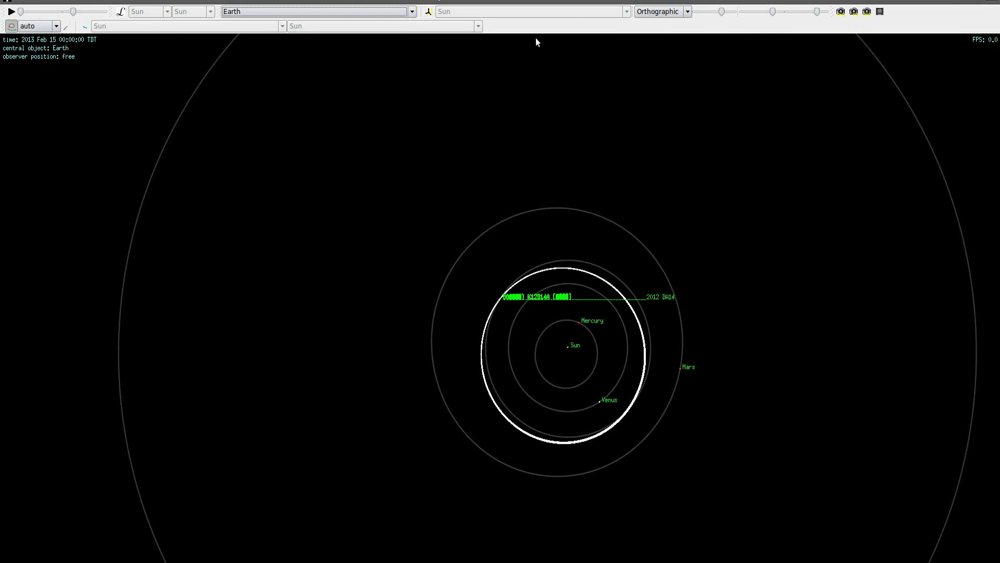
- Examine the cloud of 2012 DA14 orbit solutions relative to Earth and the Moon's orbit at 2013 Feb 15 00:00
{"action": "left_click_drag", "start_coordinate": [720, 14], "coordinate": [703, 13]}
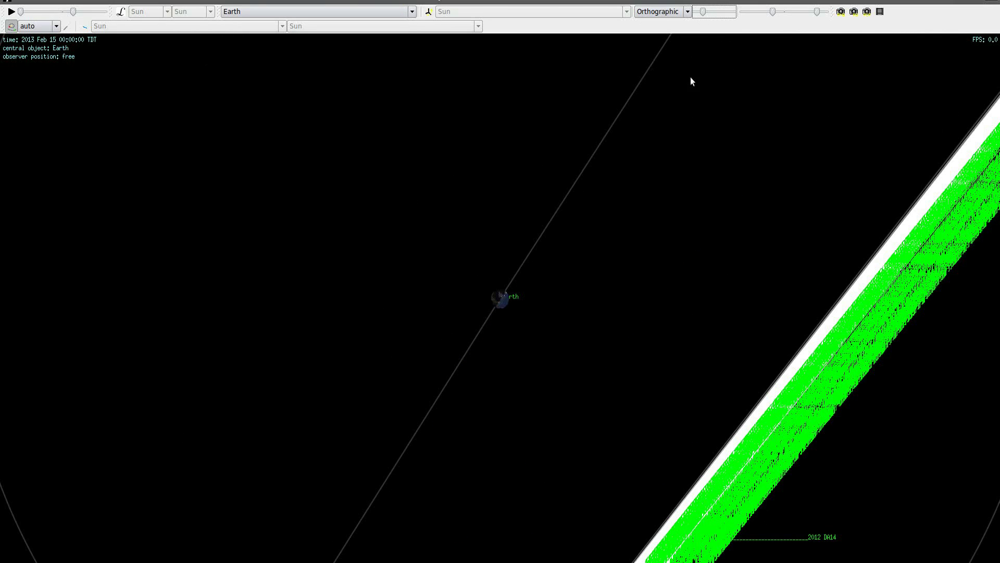
{"action": "left_click_drag", "start_coordinate": [702, 14], "coordinate": [701, 14]}
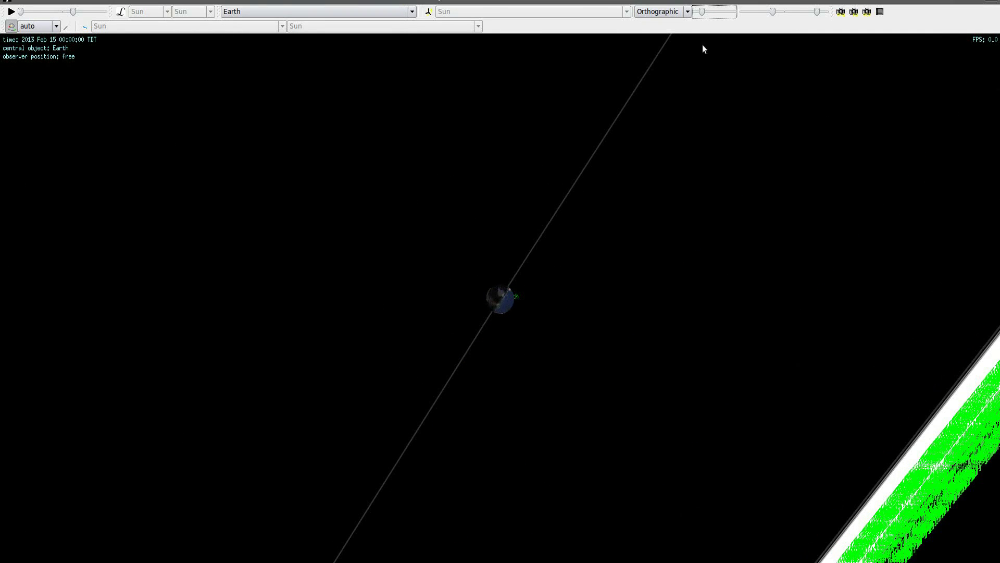
{"action": "left_click_drag", "start_coordinate": [721, 355], "coordinate": [675, 248]}
{"action": "scroll", "coordinate": [674, 244], "scroll_direction": "down", "scroll_amount": 3}
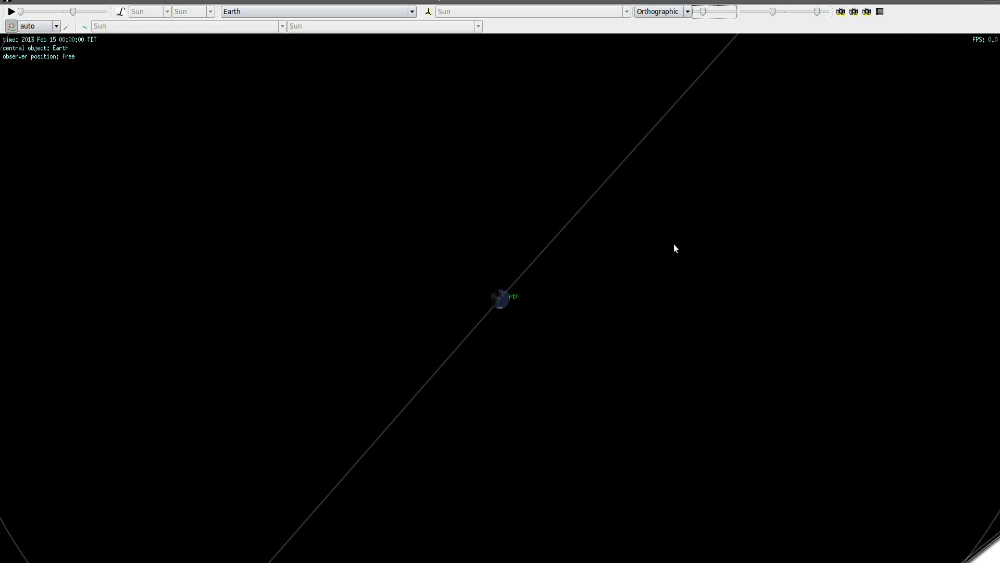
{"action": "scroll", "coordinate": [677, 258], "scroll_direction": "down", "scroll_amount": 4}
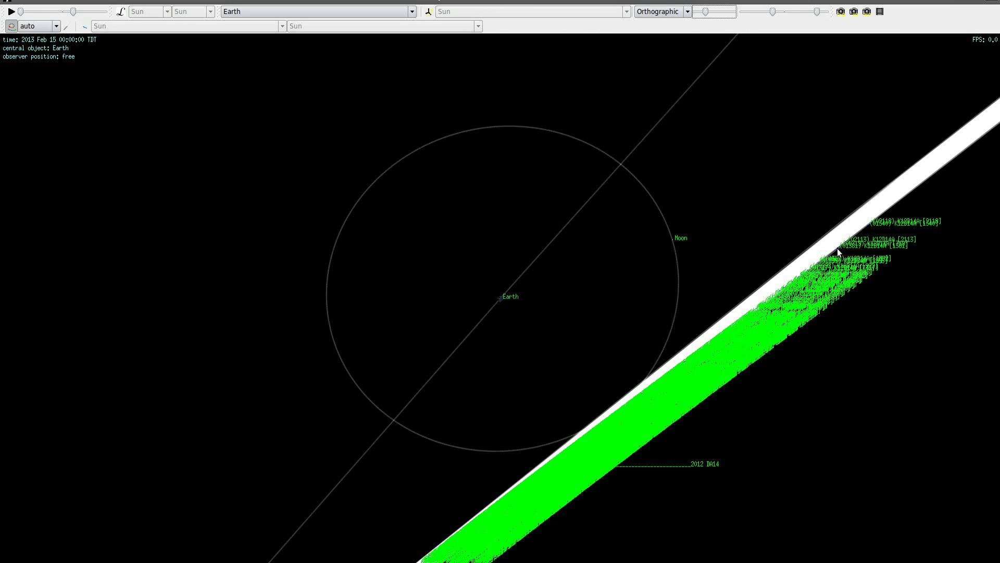
{"action": "left_click_drag", "start_coordinate": [631, 458], "coordinate": [754, 399]}
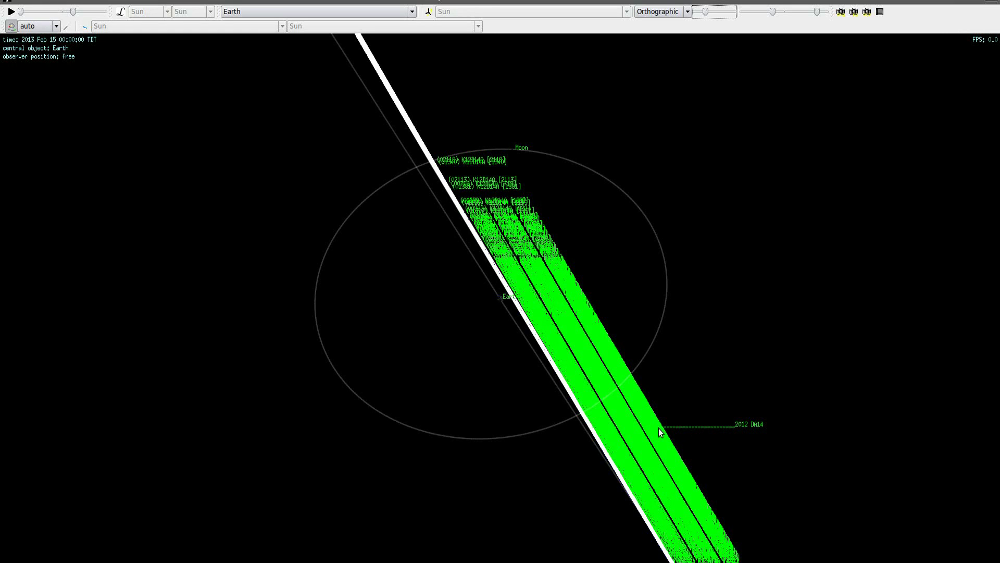
{"action": "left_click_drag", "start_coordinate": [525, 410], "coordinate": [665, 442]}
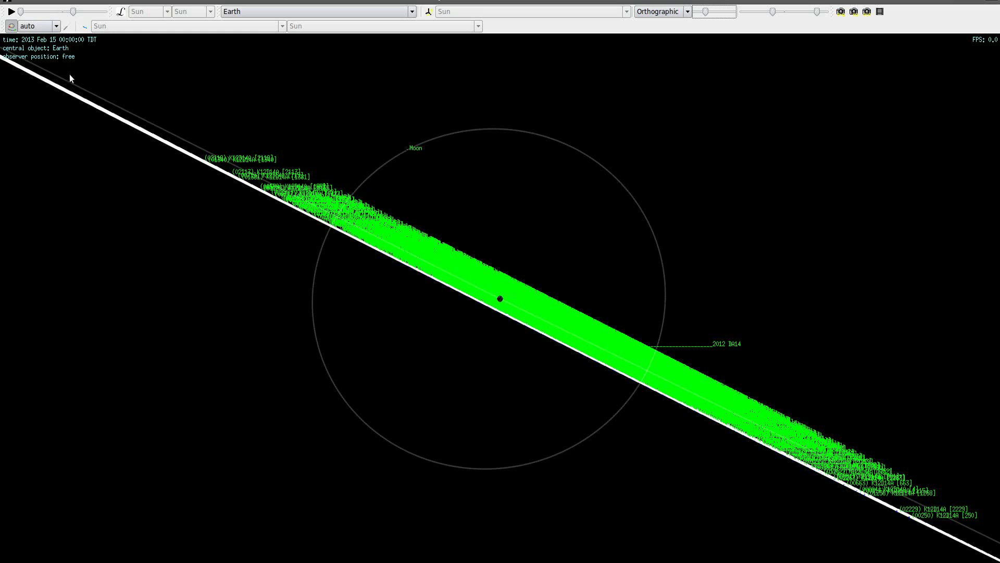
- Advance the simulation time in half-hour samples to 2013 Feb 15 13:00
{"action": "left_click", "coordinate": [22, 11]}
{"action": "key", "text": "Right"}
{"action": "key", "text": "Right"}
{"action": "key", "text": "Right"}
{"action": "key", "text": "Right"}
{"action": "key", "text": "Right"}
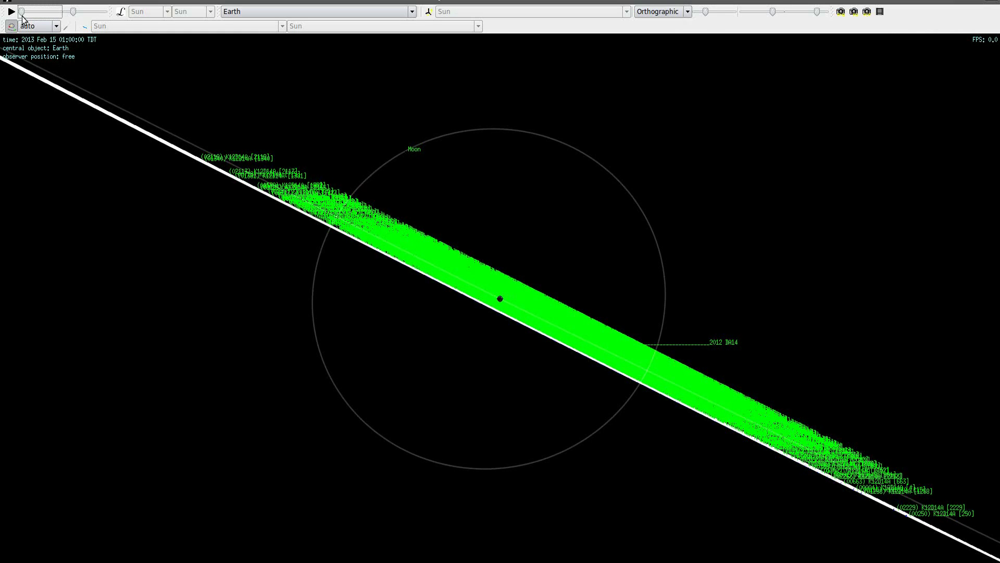
{"action": "key", "text": "Right"}
{"action": "key", "text": "Right"}
{"action": "key", "text": "Right"}
{"action": "key", "text": "Right"}
{"action": "key", "text": "Right"}
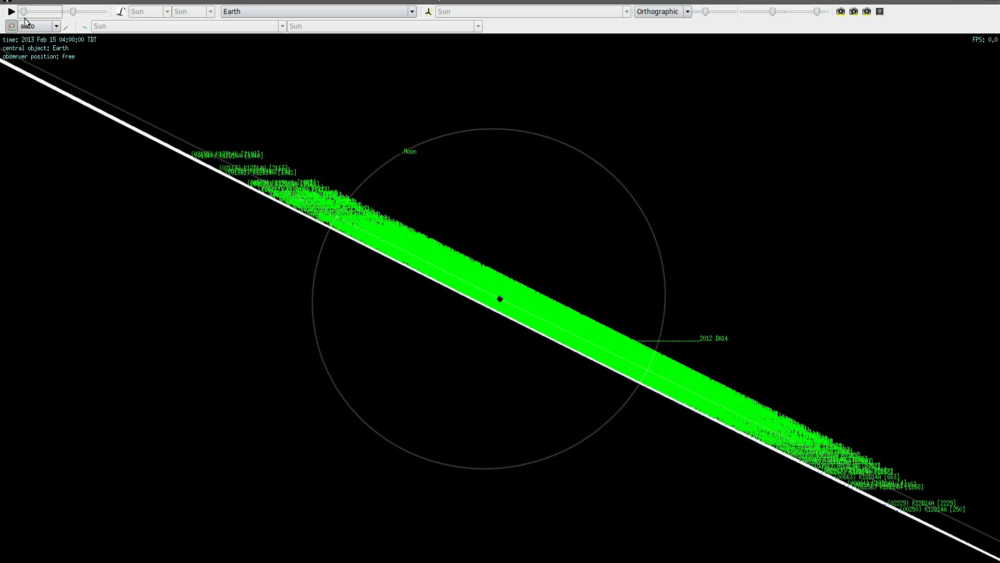
{"action": "key", "text": "Right"}
{"action": "key", "text": "Right"}
{"action": "key", "text": "Right"}
{"action": "key", "text": "Right"}
{"action": "key", "text": "Right"}
{"action": "key", "text": "Right"}
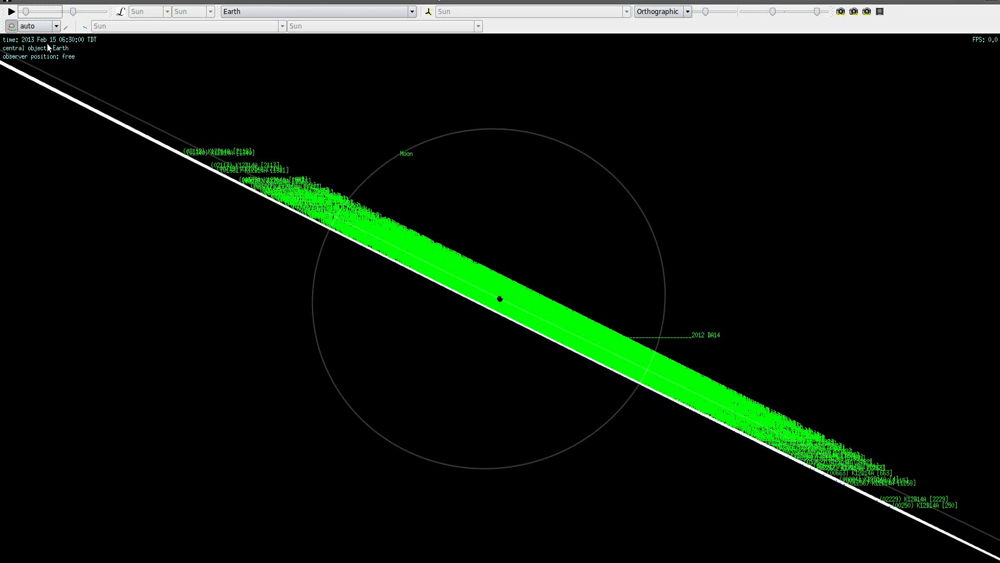
{"action": "key", "text": "Right"}
{"action": "key", "text": "Right"}
{"action": "key", "text": "Right"}
{"action": "key", "text": "Right"}
{"action": "key", "text": "Right"}
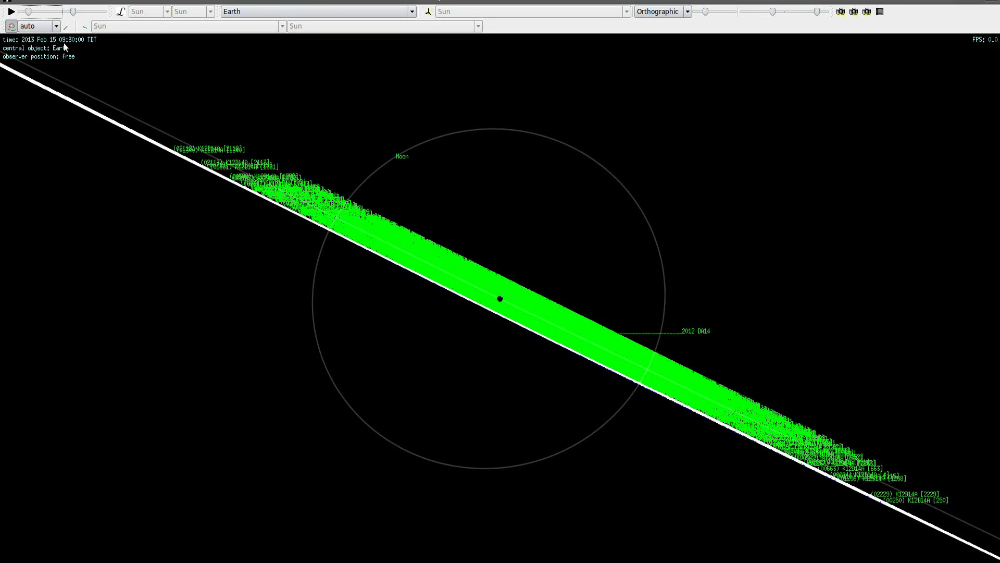
{"action": "key", "text": "Right"}
{"action": "key", "text": "Right"}
{"action": "key", "text": "Right"}
{"action": "key", "text": "Right"}
{"action": "key", "text": "Right"}
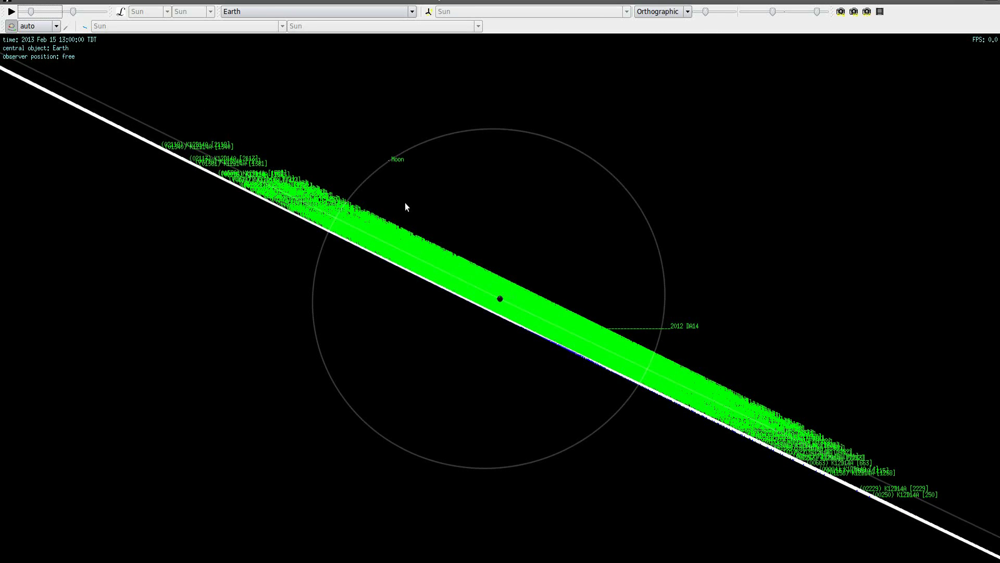
- Play the simulation through the evening of 2013 Feb 15 and examine the solutions' passage near Earth from several angles
{"action": "scroll", "coordinate": [554, 341], "scroll_direction": "up", "scroll_amount": 2}
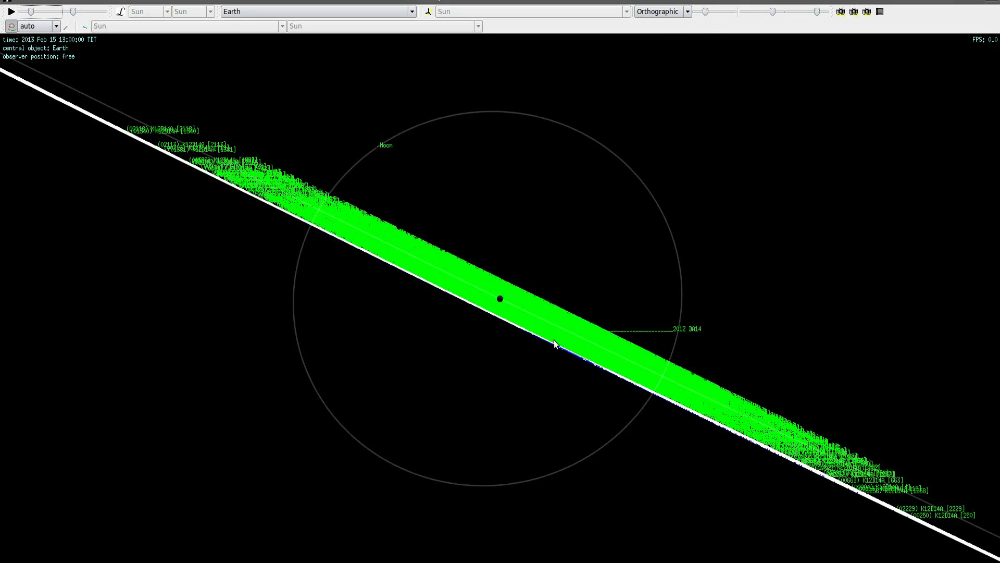
{"action": "scroll", "coordinate": [554, 340], "scroll_direction": "up", "scroll_amount": 5}
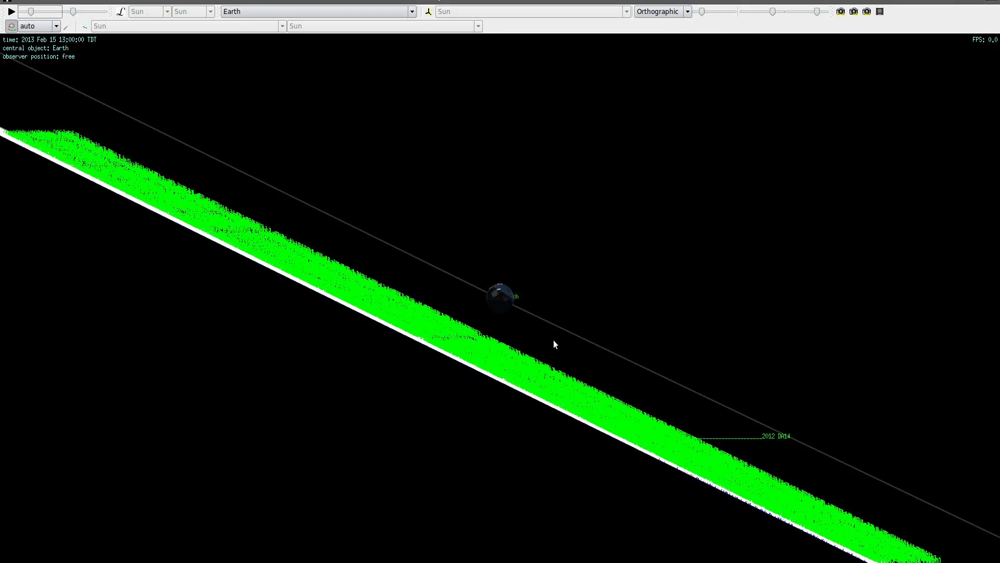
{"action": "scroll", "coordinate": [554, 342], "scroll_direction": "up", "scroll_amount": 2}
{"action": "left_click_drag", "start_coordinate": [556, 342], "coordinate": [341, 298]}
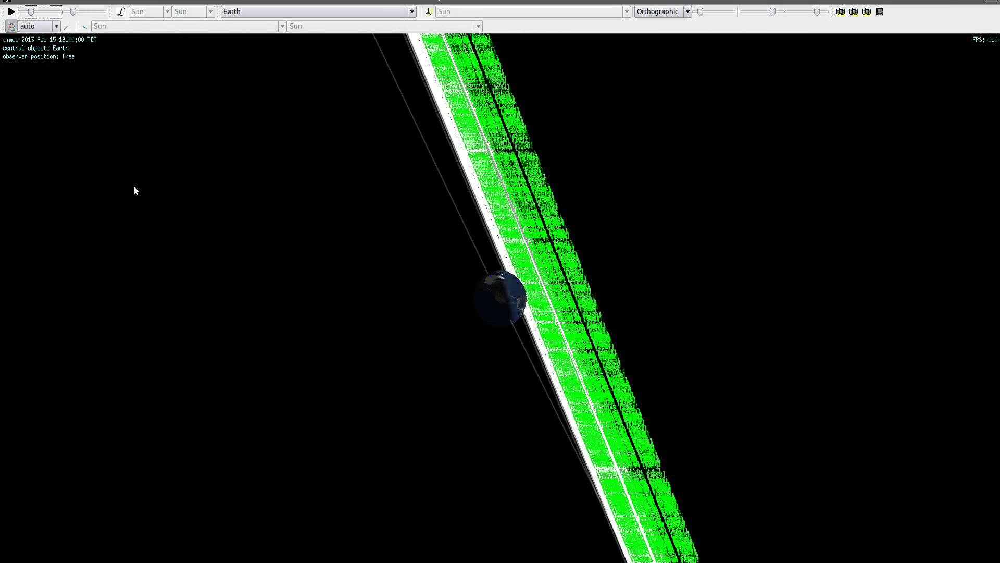
{"action": "key", "text": "space"}
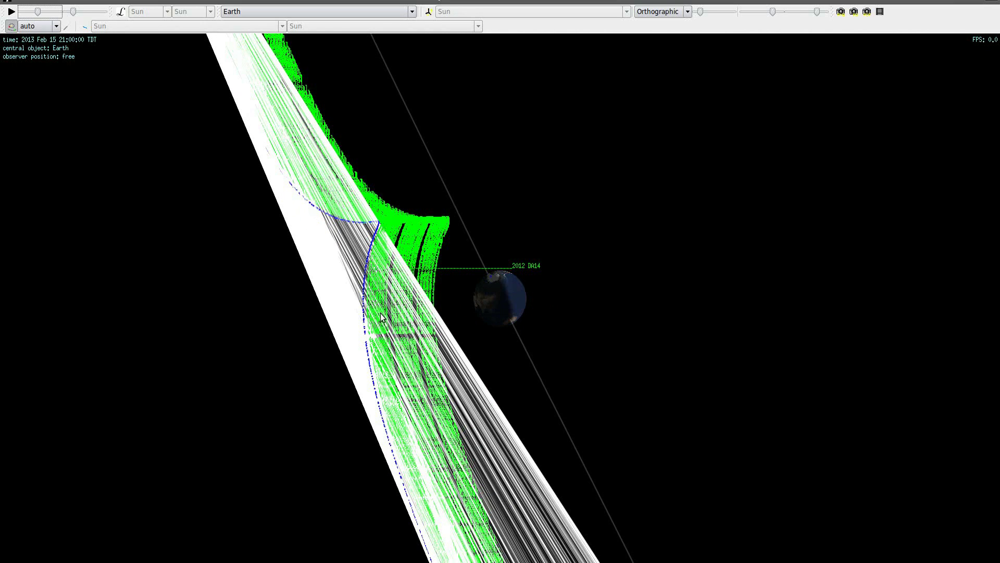
{"action": "left_click_drag", "start_coordinate": [409, 308], "coordinate": [282, 243]}
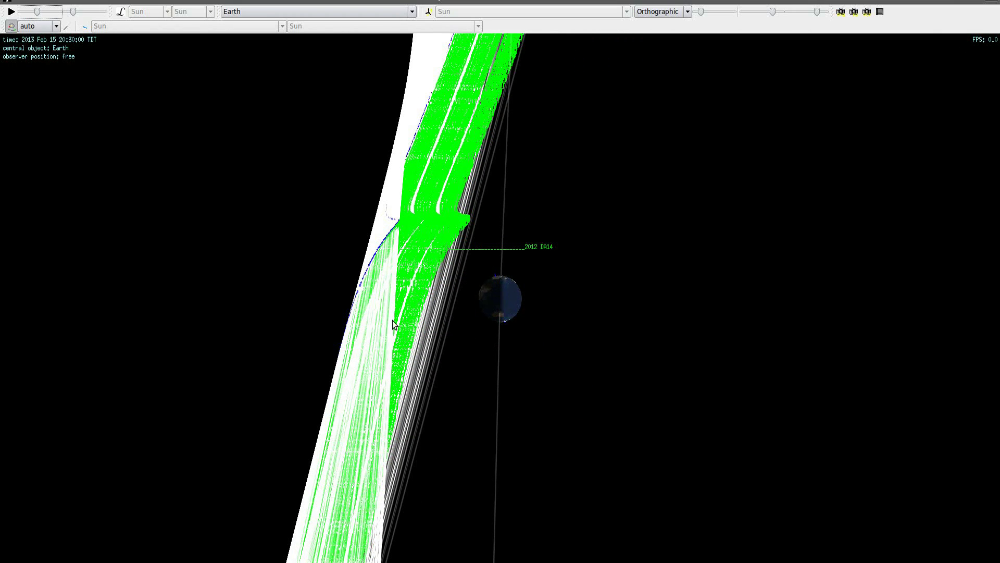
{"action": "left_click_drag", "start_coordinate": [393, 321], "coordinate": [496, 323]}
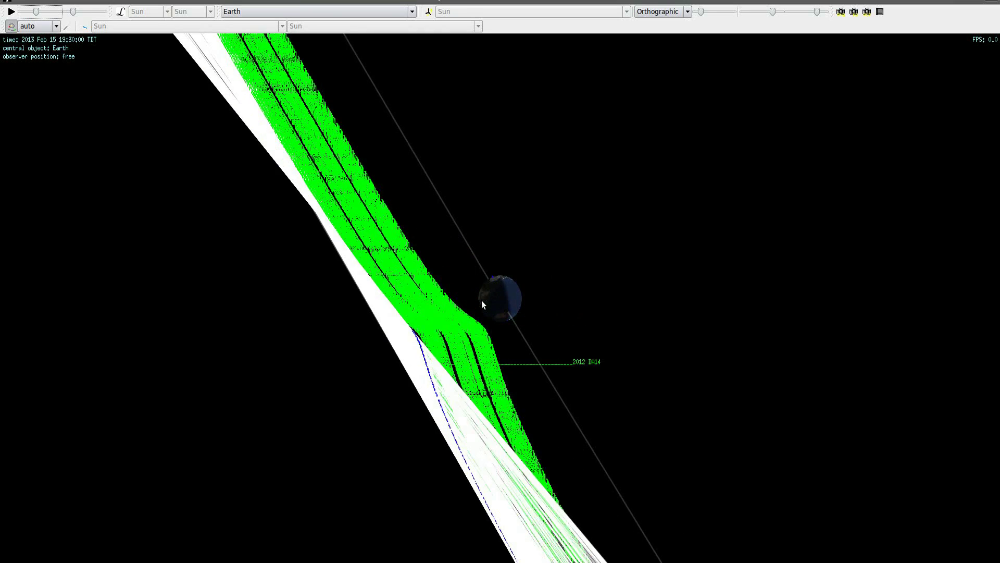
{"action": "left_click_drag", "start_coordinate": [477, 308], "coordinate": [527, 277]}
- Inspect Earth close up from different sides while following the solutions' flyby between 18:30 and 23:30 on 2013 Feb 15
{"action": "scroll", "coordinate": [526, 281], "scroll_direction": "up", "scroll_amount": 10}
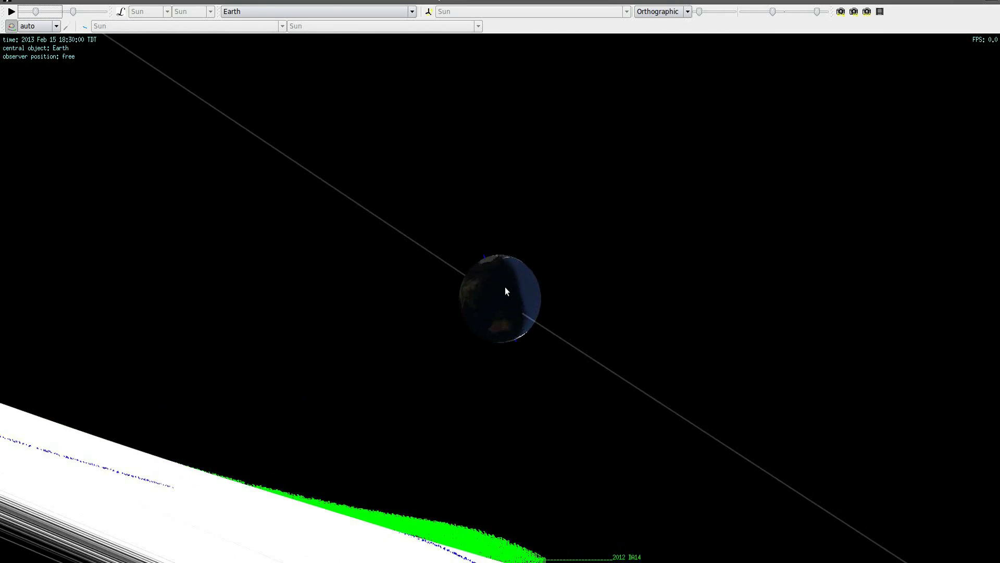
{"action": "left_click_drag", "start_coordinate": [498, 295], "coordinate": [542, 294]}
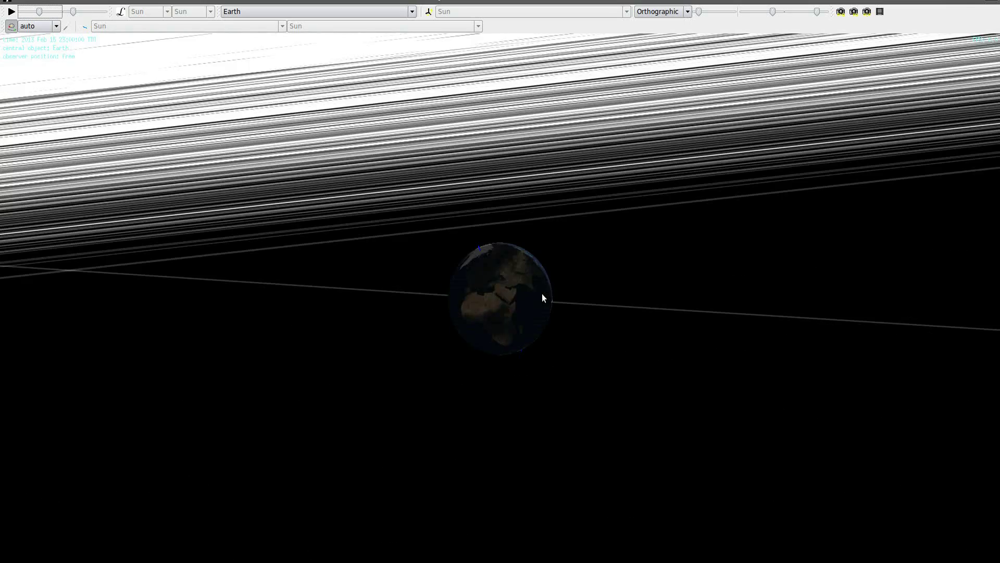
{"action": "left_click_drag", "start_coordinate": [489, 297], "coordinate": [590, 340]}
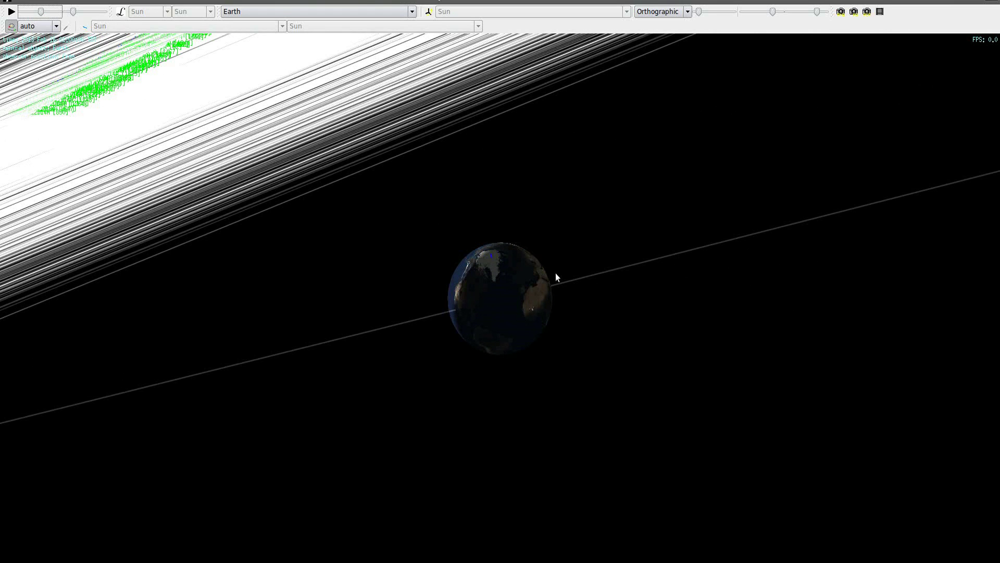
{"action": "left_click_drag", "start_coordinate": [556, 273], "coordinate": [408, 257]}
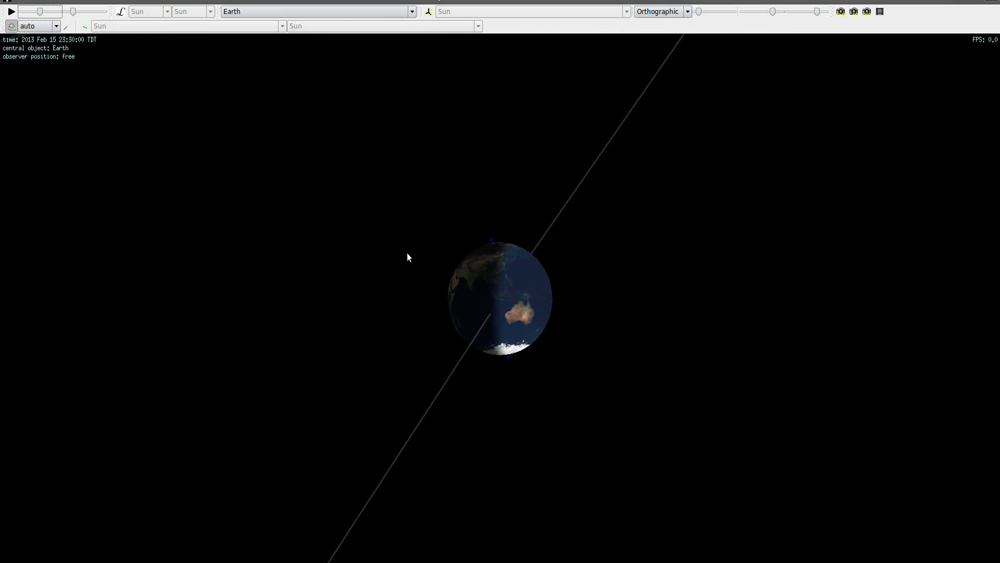
{"action": "scroll", "coordinate": [414, 254], "scroll_direction": "down", "scroll_amount": 5}
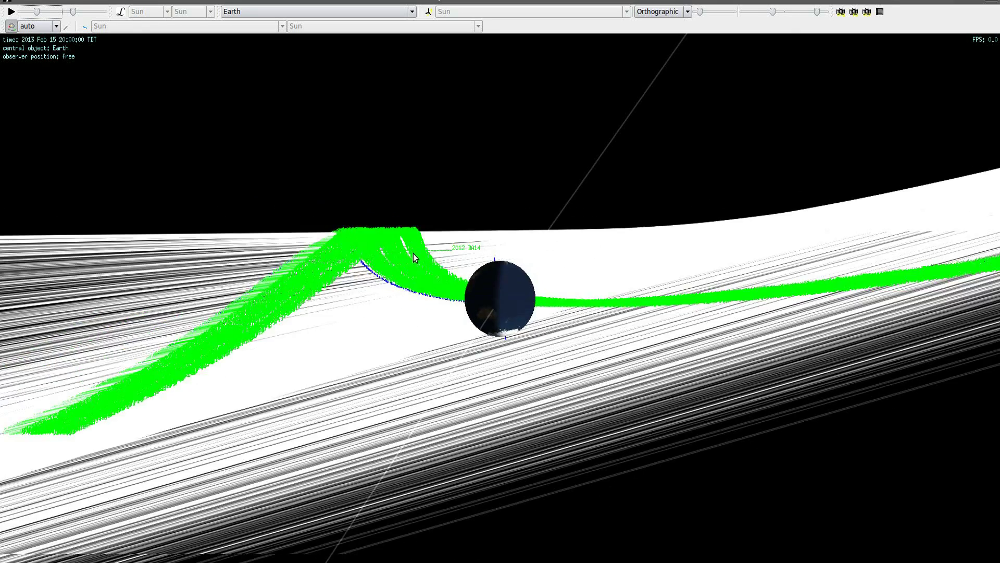
- Follow the simulation to 2013 Feb 16 21:30 and examine the solutions' spread within the Moon's orbit from several angles
{"action": "left_click_drag", "start_coordinate": [412, 251], "coordinate": [501, 389]}
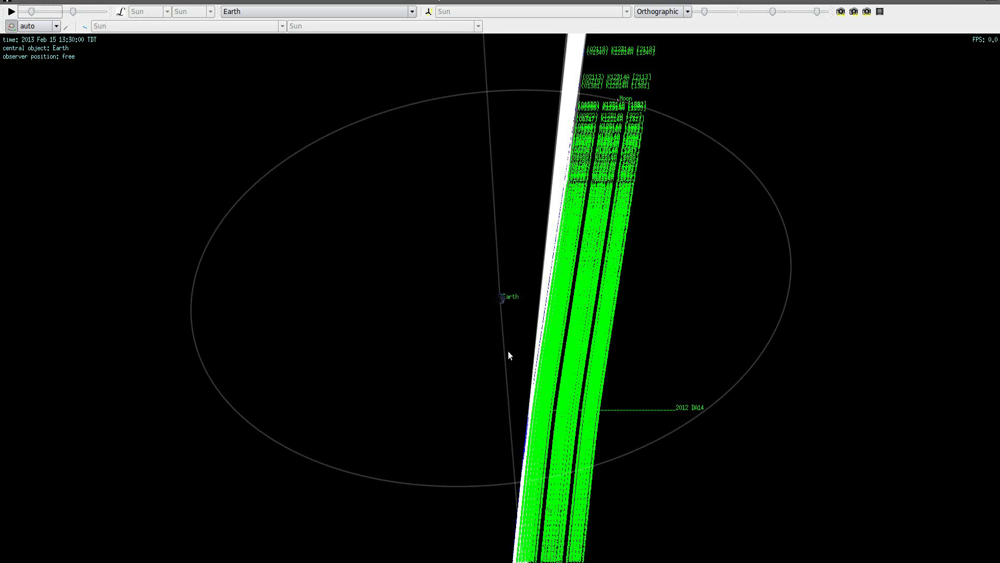
{"action": "left_click_drag", "start_coordinate": [532, 355], "coordinate": [561, 353]}
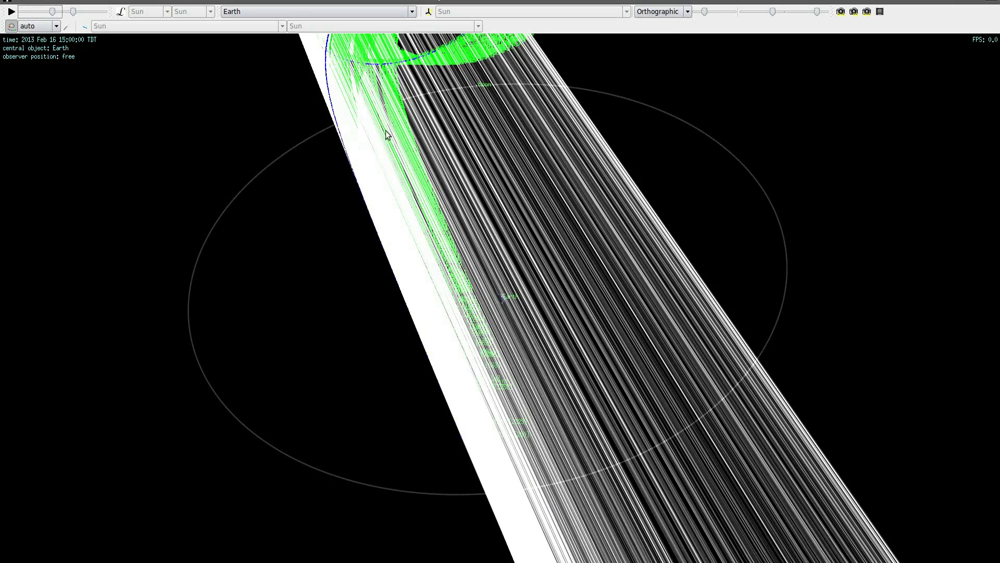
{"action": "left_click_drag", "start_coordinate": [384, 130], "coordinate": [468, 296]}
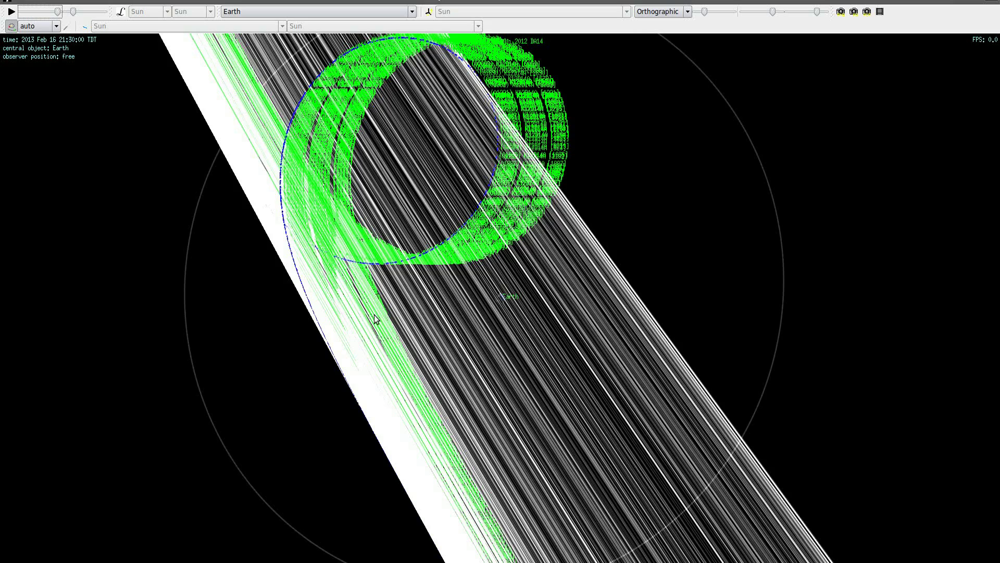
{"action": "left_click_drag", "start_coordinate": [362, 284], "coordinate": [490, 309]}
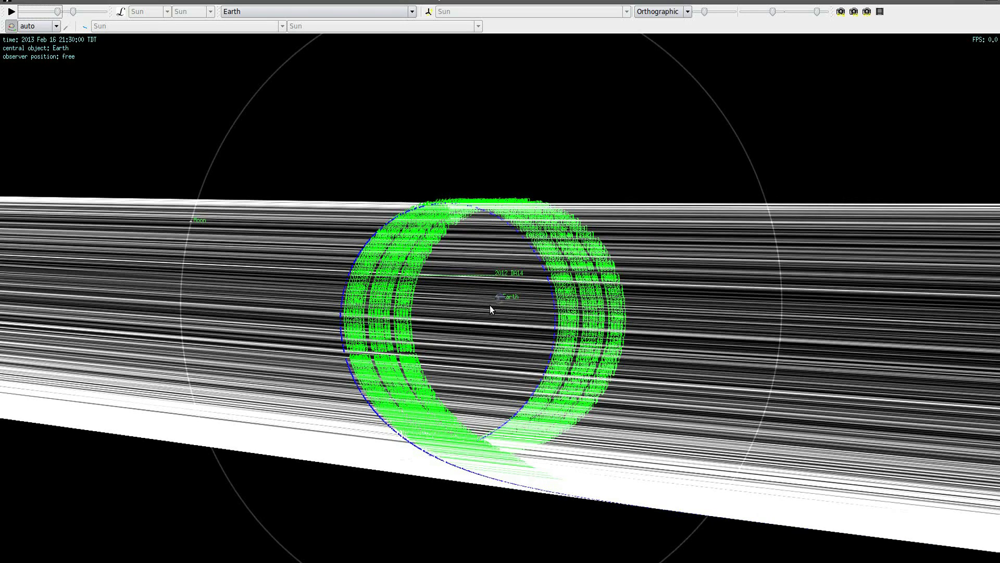